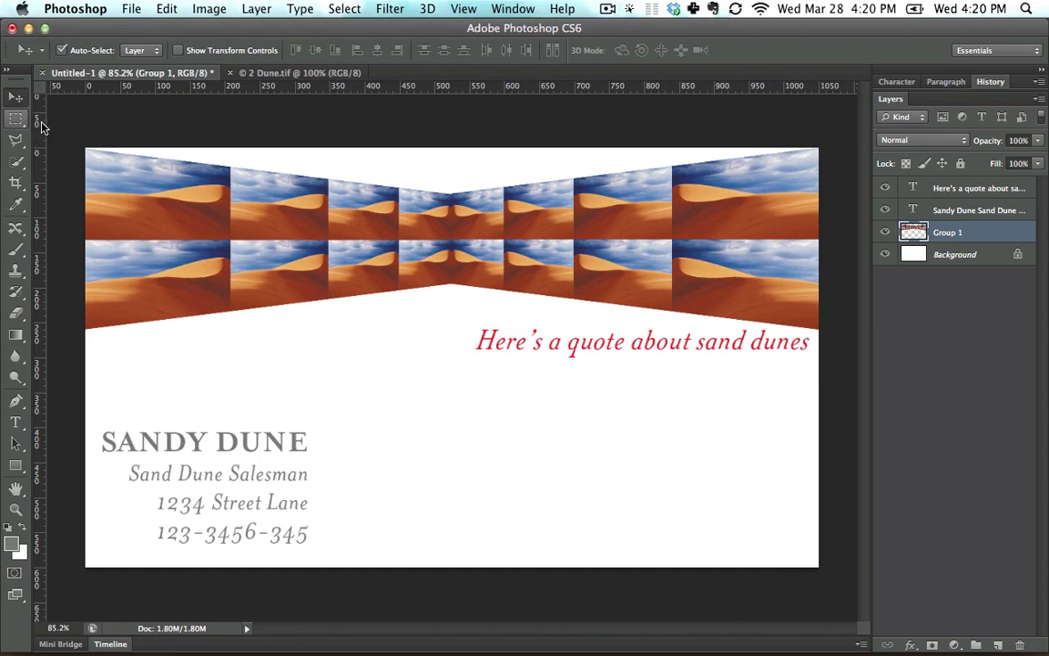
# Select the four central dune tiles in Group 1 with a rectangular marquee.
pyautogui.moveTo(356, 194); pyautogui.dragTo(355, 223)
pyautogui.moveTo(401, 281)
pyautogui.mouseDown()
pyautogui.moveTo(397, 386)
pyautogui.moveTo(397, 270)
pyautogui.mouseUp()
pyautogui.click(17, 119)
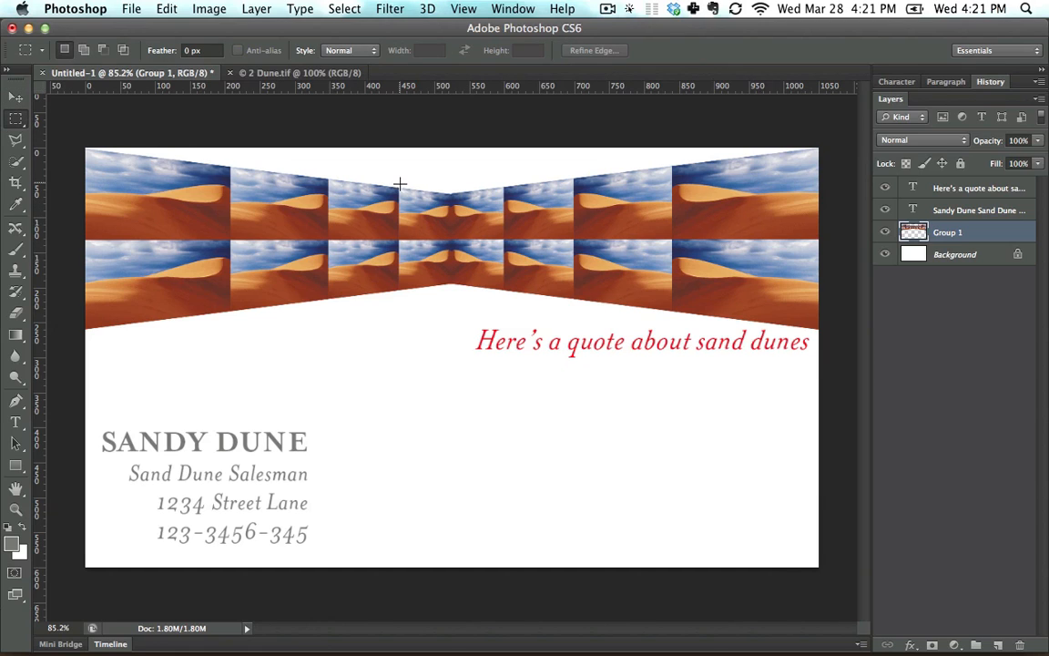
pyautogui.moveTo(400, 184); pyautogui.dragTo(504, 307)
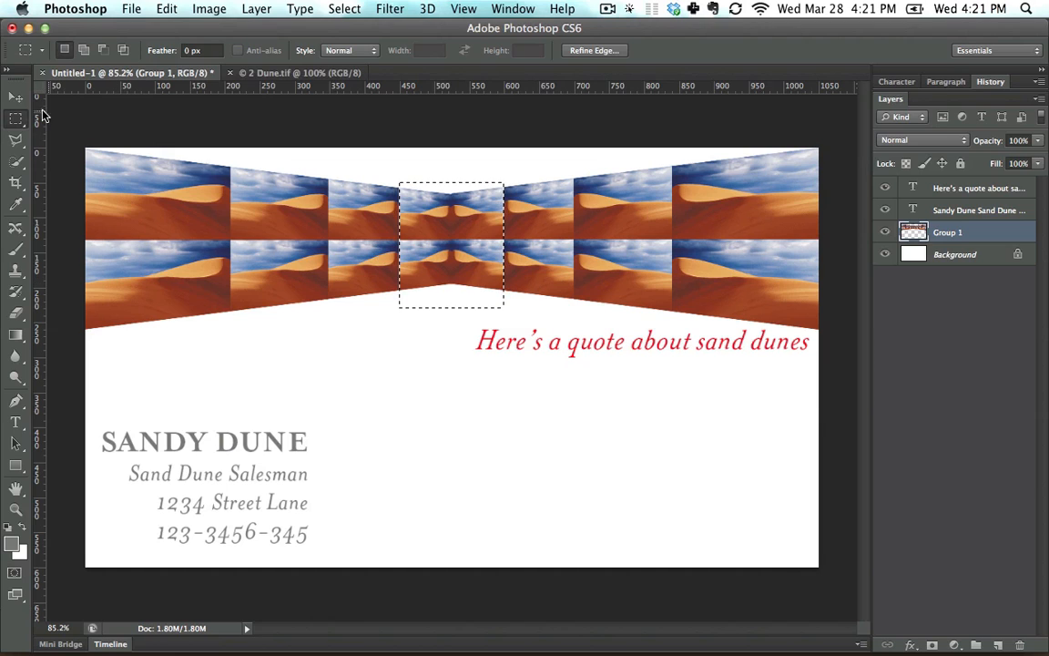
# Try moving the selected central tiles to the blank lower-right area of the card and deselecting them, and undo back to the selection.
pyautogui.press('v')
pyautogui.moveTo(453, 232); pyautogui.dragTo(702, 459)
pyautogui.press('super+d')
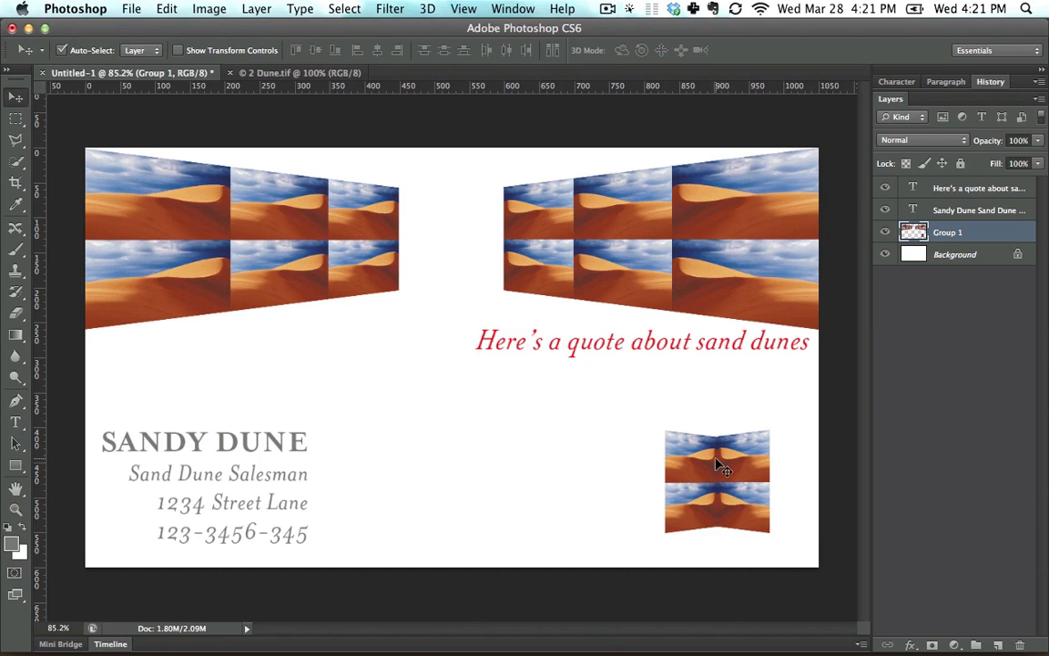
pyautogui.moveTo(704, 478); pyautogui.dragTo(624, 437)
pyautogui.press('super+z')
pyautogui.press('alt+super+z')
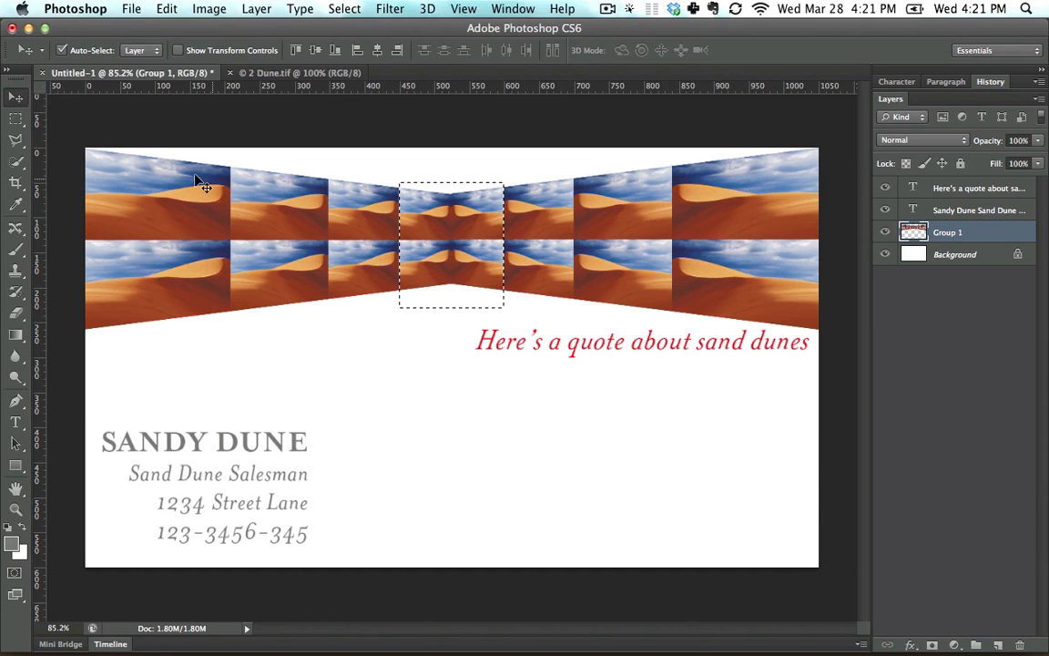
# Move the selected central tiles into the blank area below the quote and deselect them.
pyautogui.press('m')
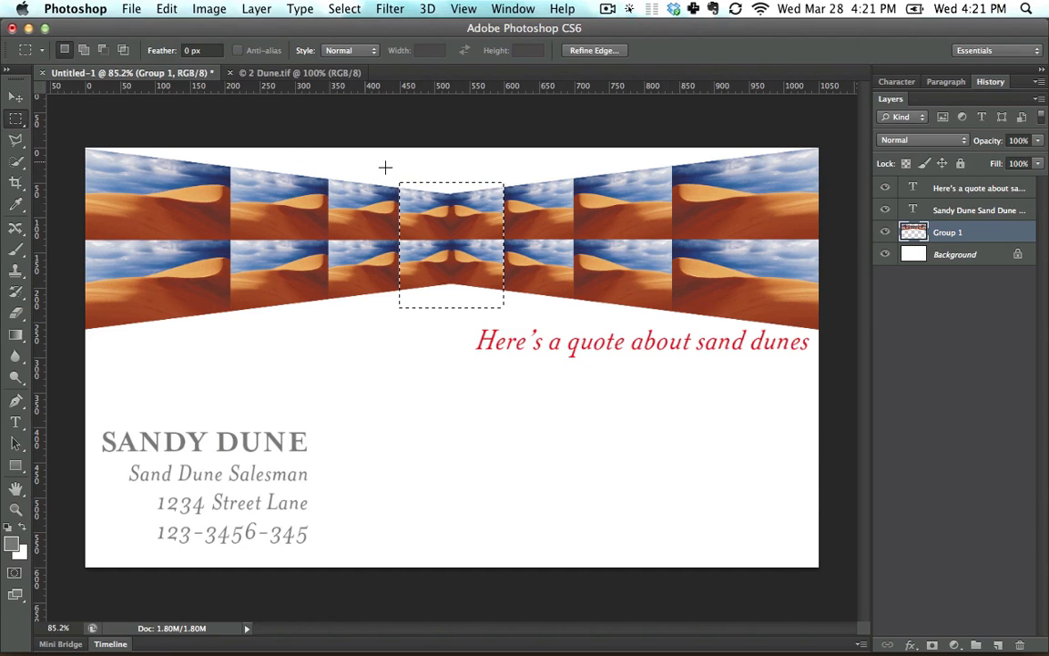
pyautogui.click(13, 98)
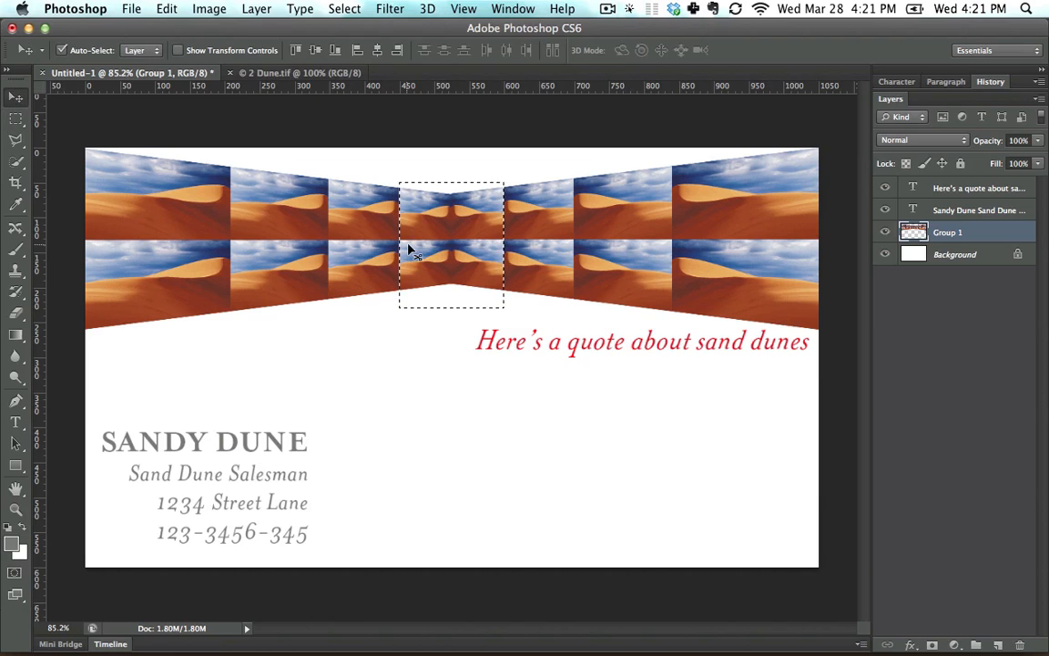
pyautogui.moveTo(446, 223); pyautogui.dragTo(623, 444)
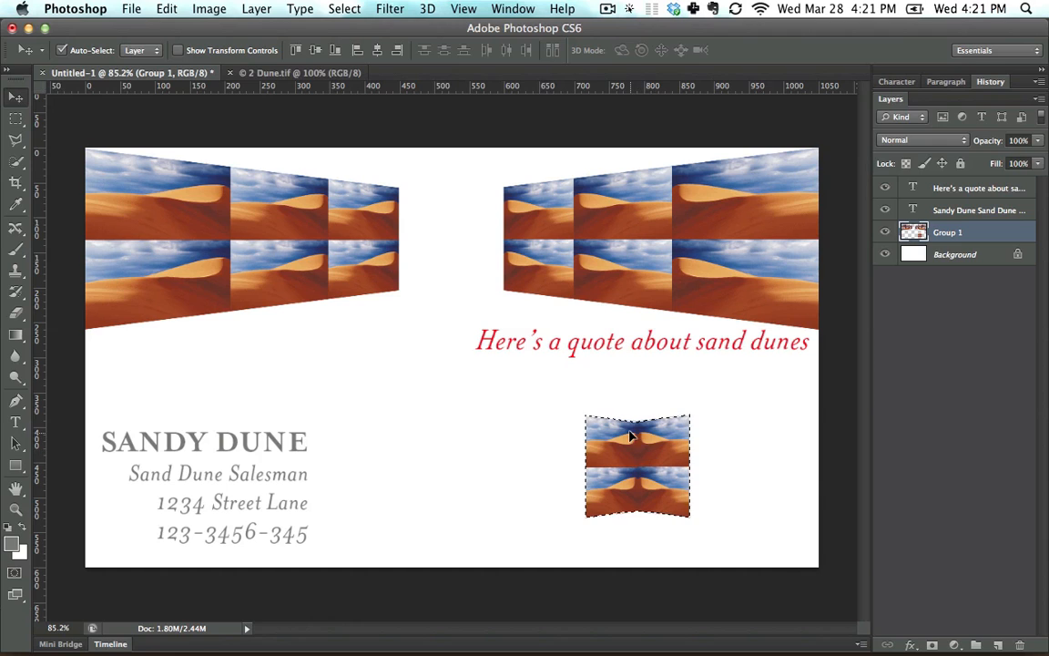
pyautogui.click(168, 9)
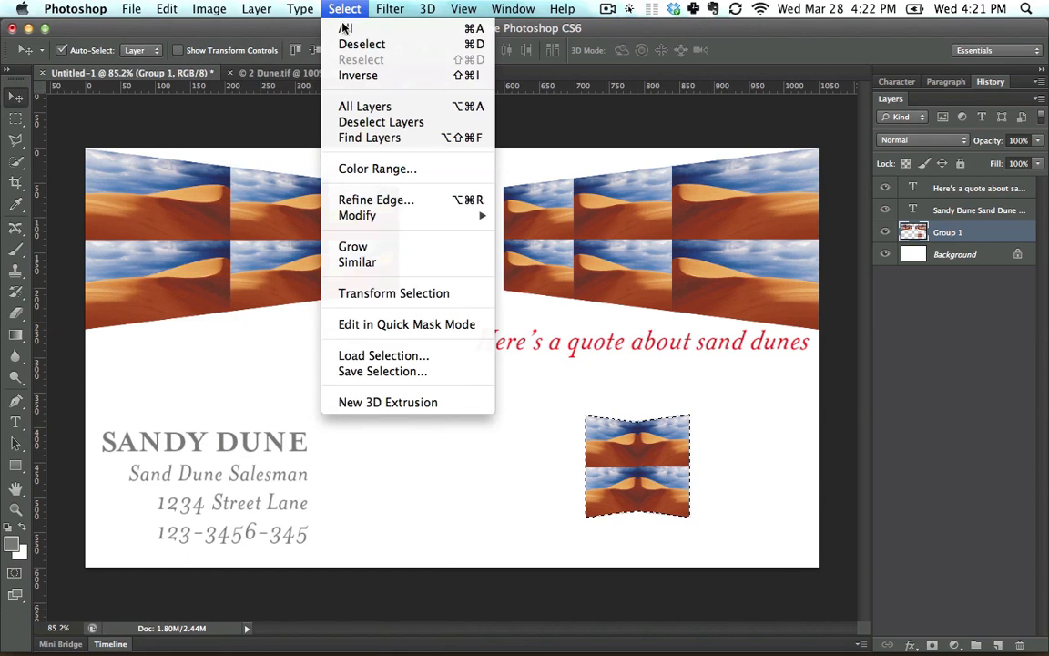
pyautogui.click(351, 41)
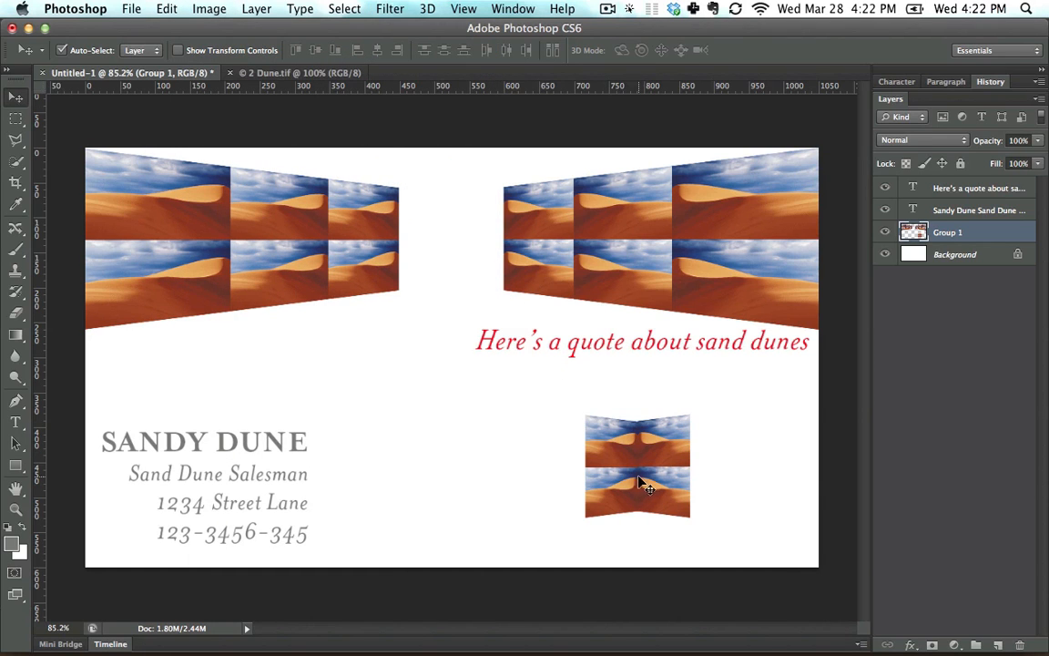
# Try to move the detached tile block again without a selection, and undo the move.
pyautogui.moveTo(646, 460); pyautogui.dragTo(600, 446)
pyautogui.press('super')
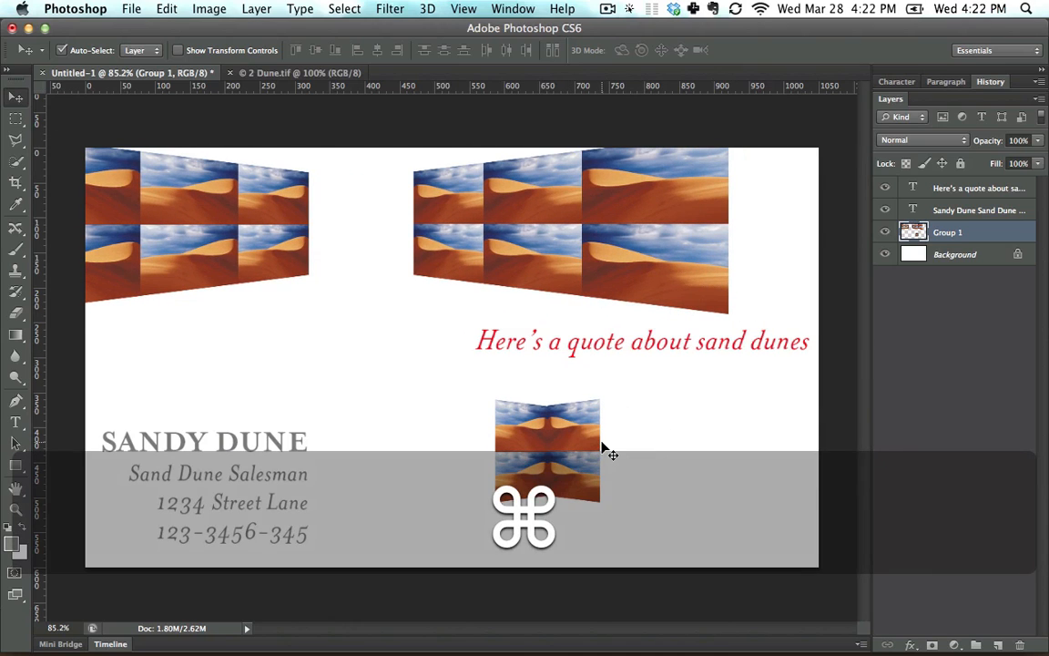
pyautogui.press('super+z')
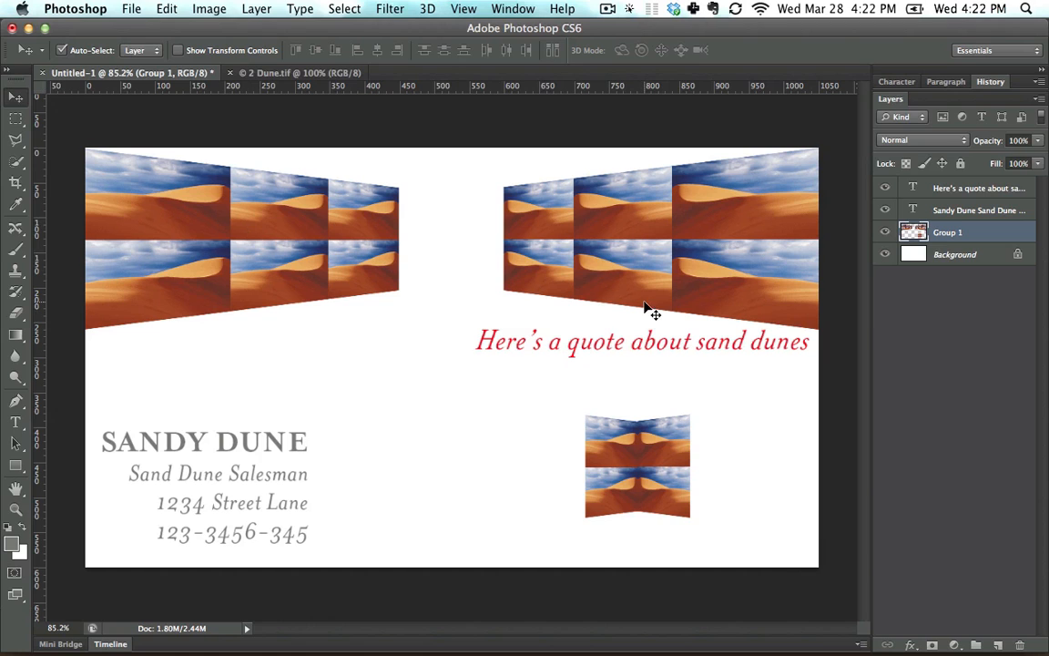
# Set the layer thumbnails to the largest size.
pyautogui.click(1040, 98)
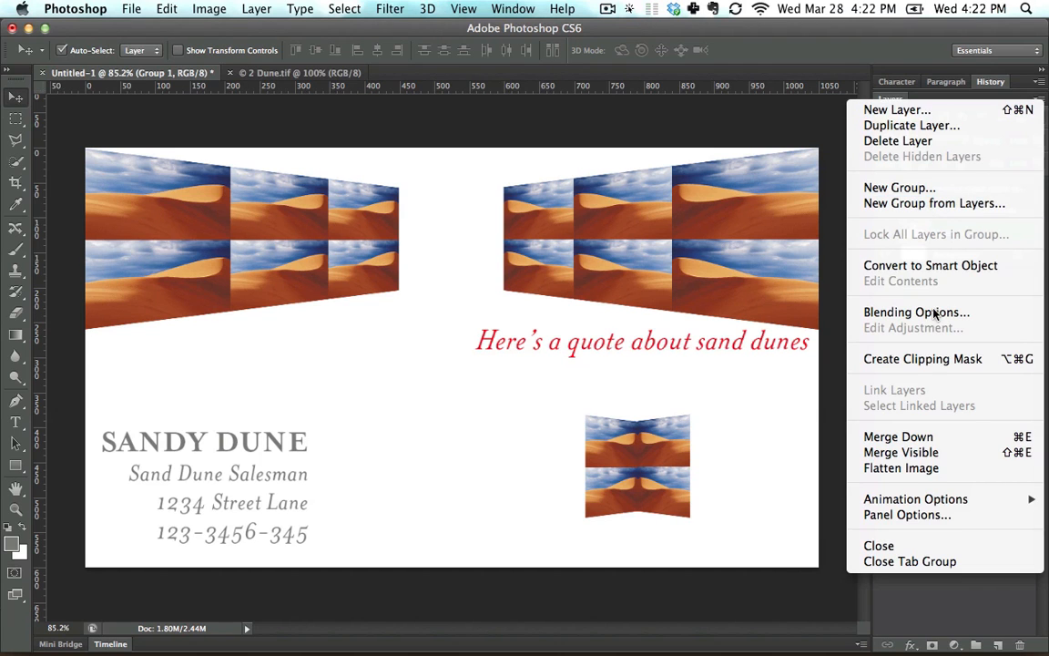
pyautogui.click(875, 516)
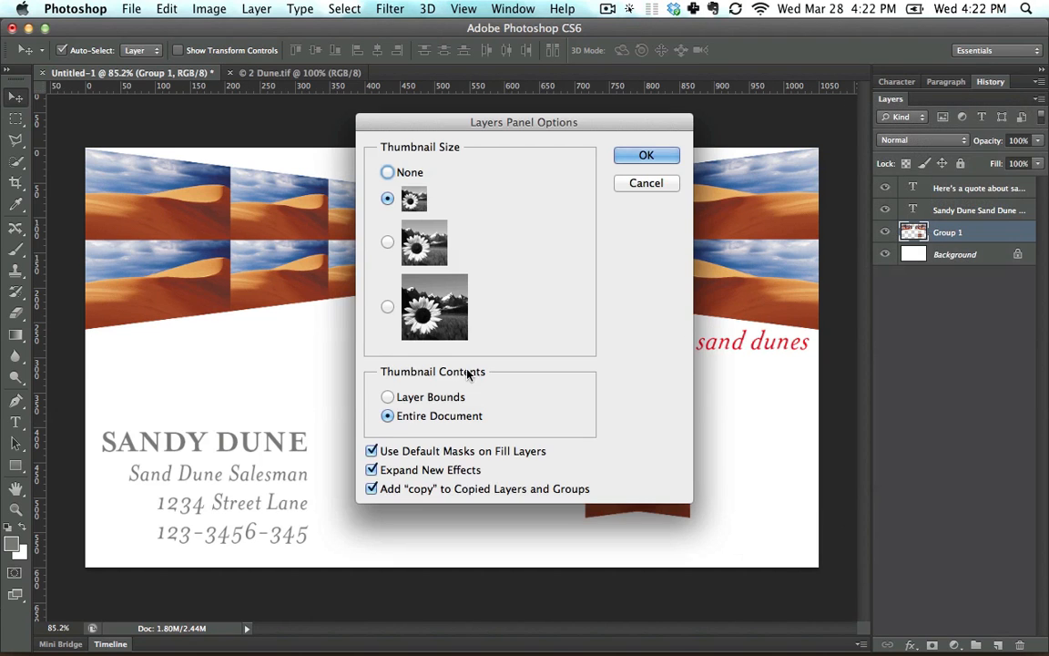
pyautogui.click(387, 307)
pyautogui.click(646, 155)
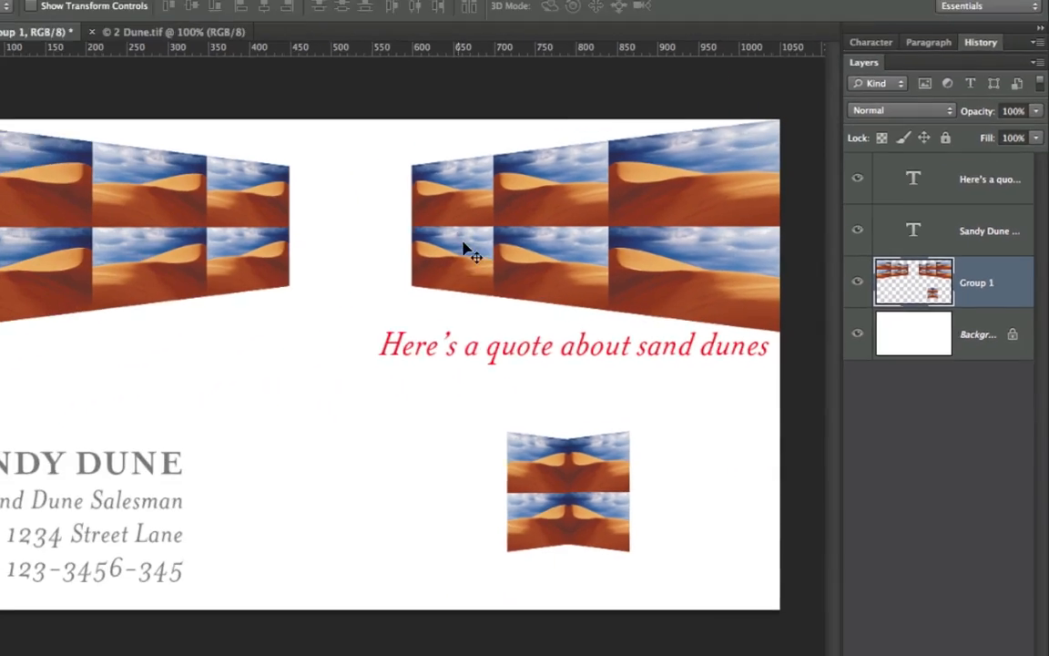
# Try moving the right-hand dune tiles on the Group 1 layer, and undo the move.
pyautogui.moveTo(601, 231); pyautogui.dragTo(554, 251)
pyautogui.press('super+z')
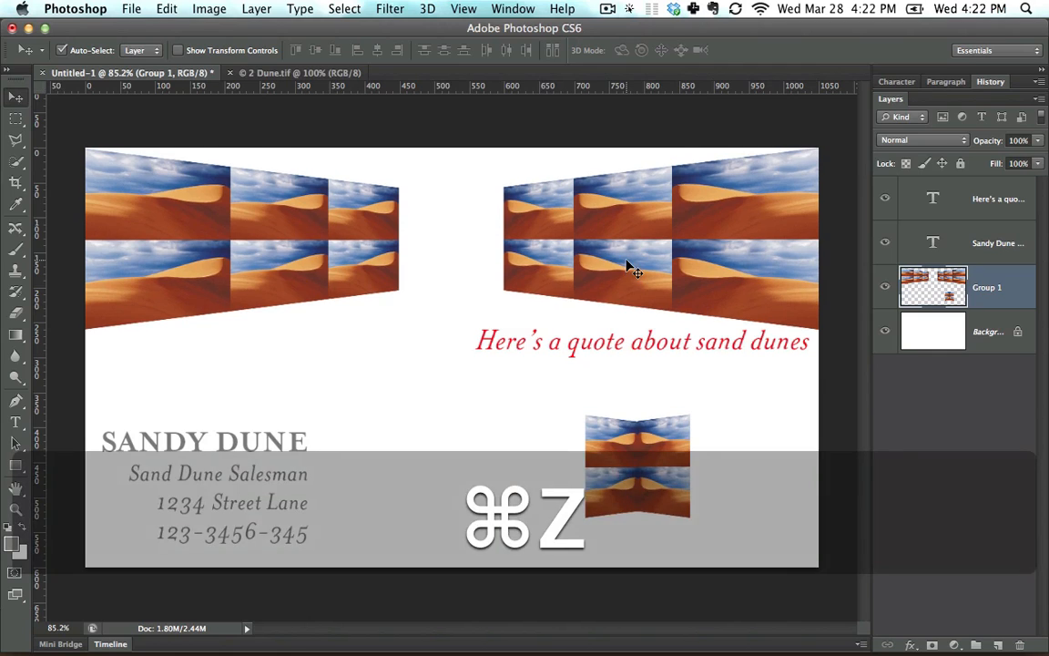
# Cut the detached four-tile block from Group 1 and paste it as a new layer, placed in the blank area below the quote.
pyautogui.click(15, 119)
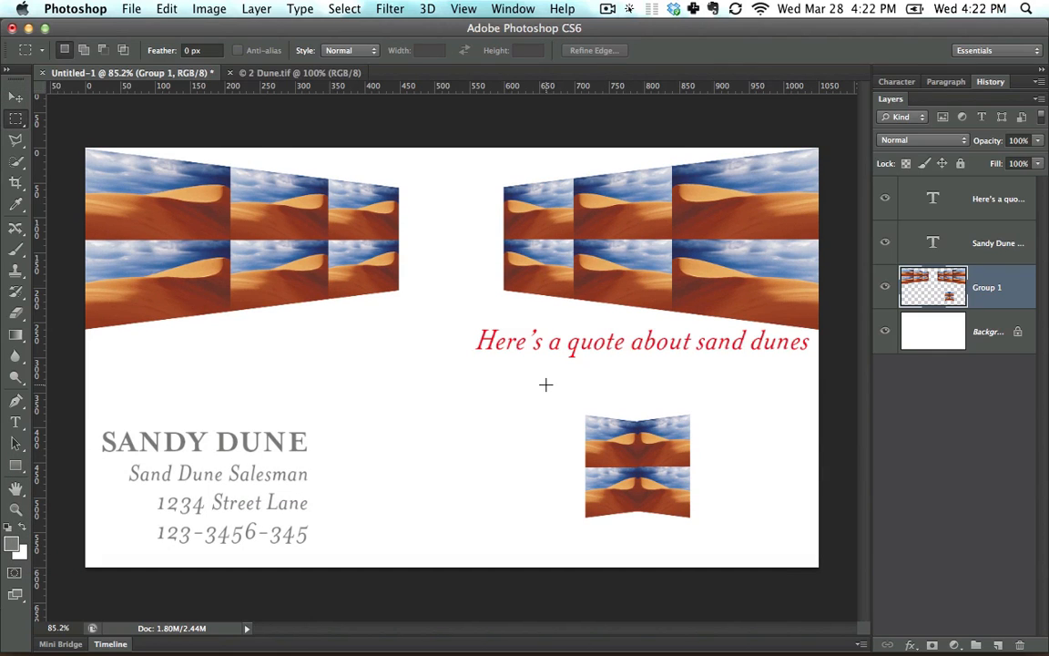
pyautogui.moveTo(548, 381); pyautogui.dragTo(732, 543)
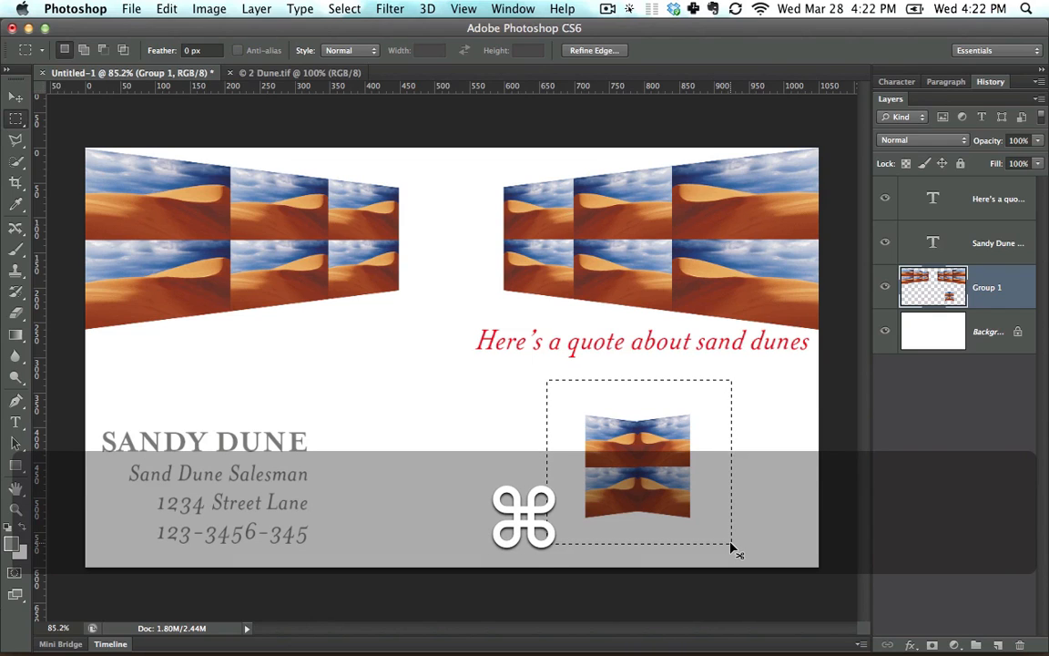
pyautogui.press('super+x')
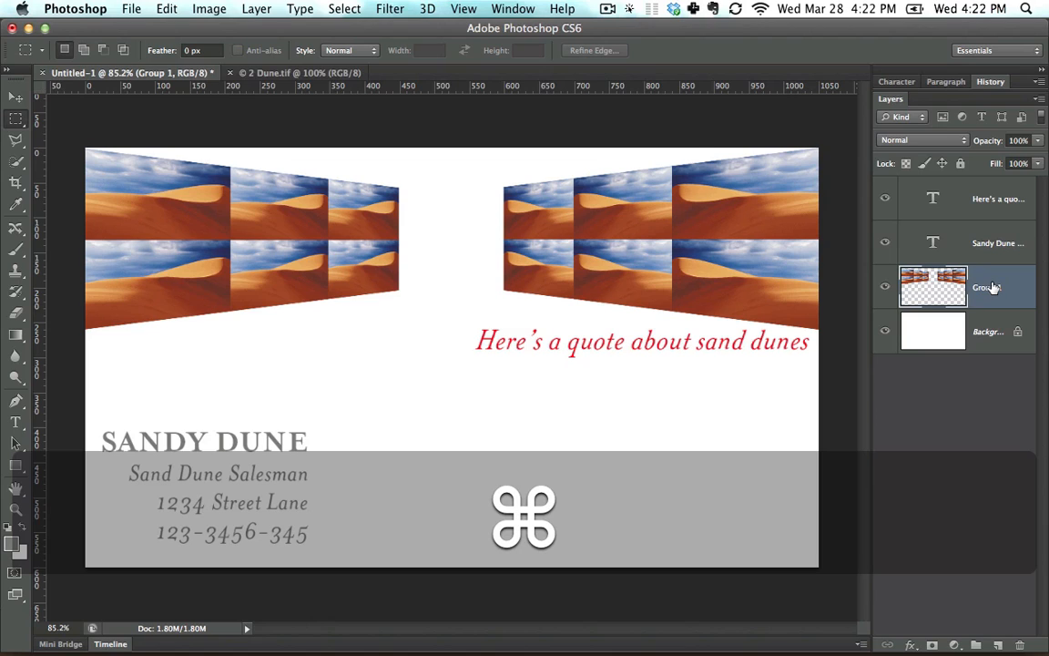
pyautogui.press('super+v')
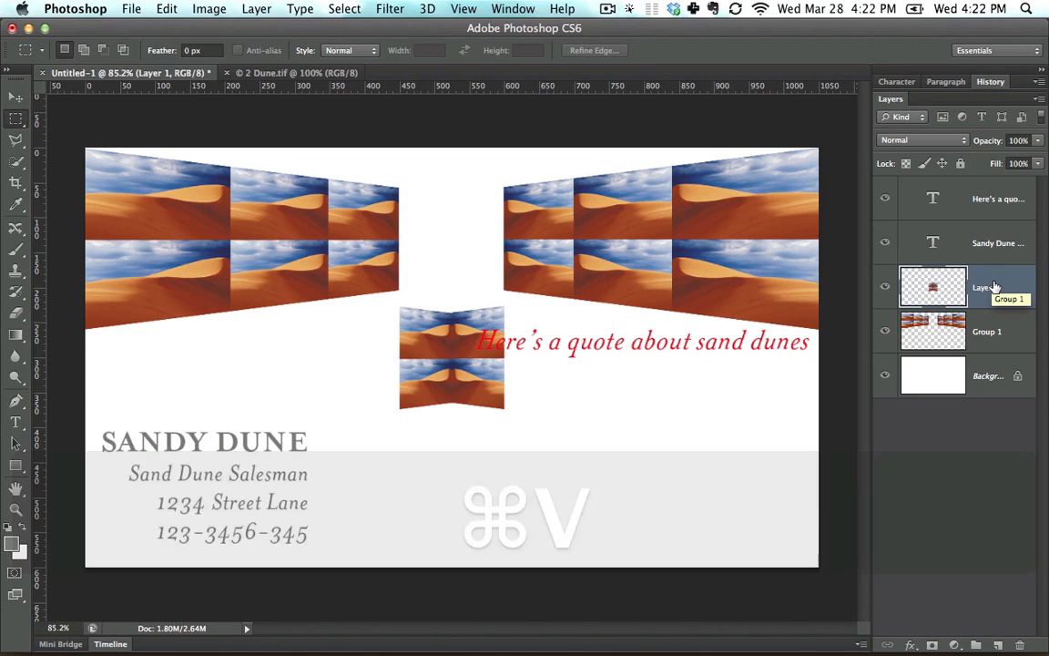
pyautogui.press('v')
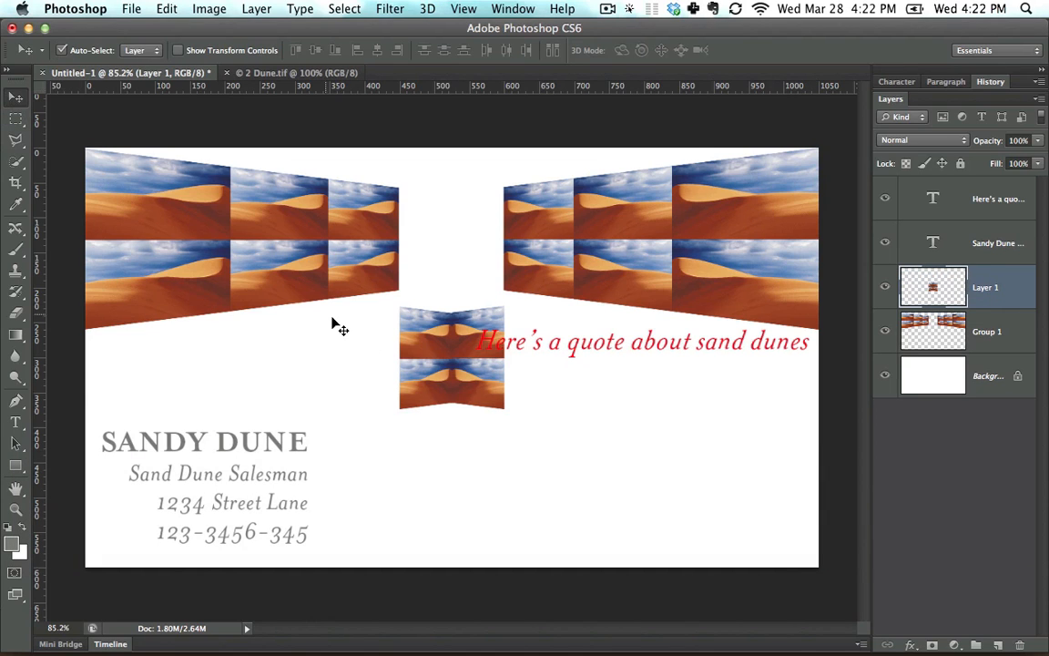
pyautogui.moveTo(425, 328); pyautogui.dragTo(486, 439)
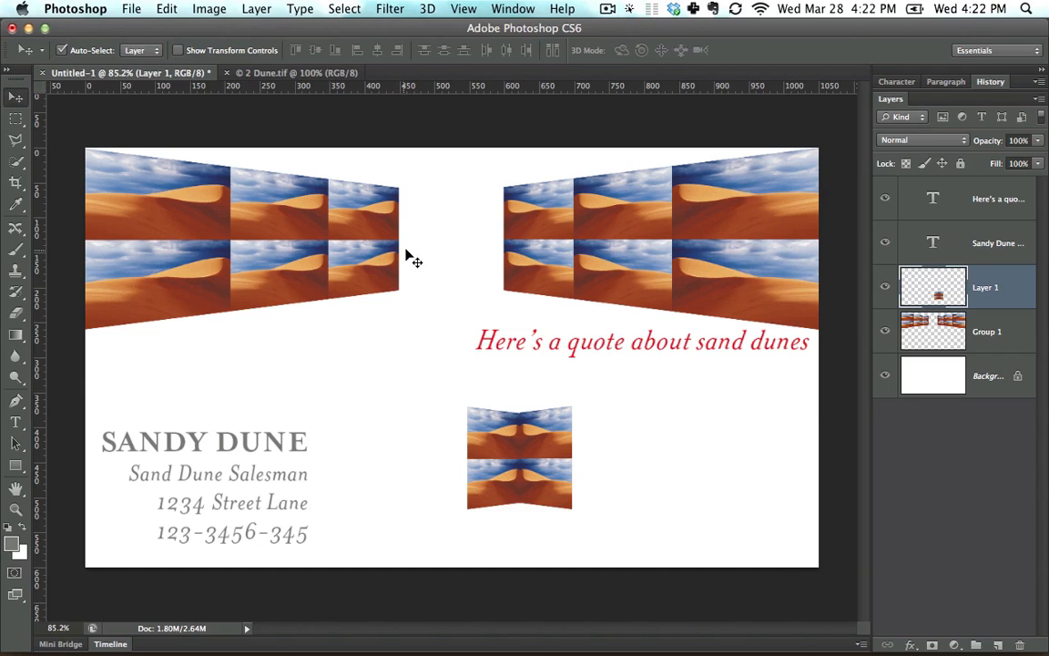
# Try to copy the lower innermost tile of the left-hand dune block while Layer 1 is active, and clear the selection.
pyautogui.click(15, 119)
pyautogui.moveTo(430, 332); pyautogui.dragTo(324, 234)
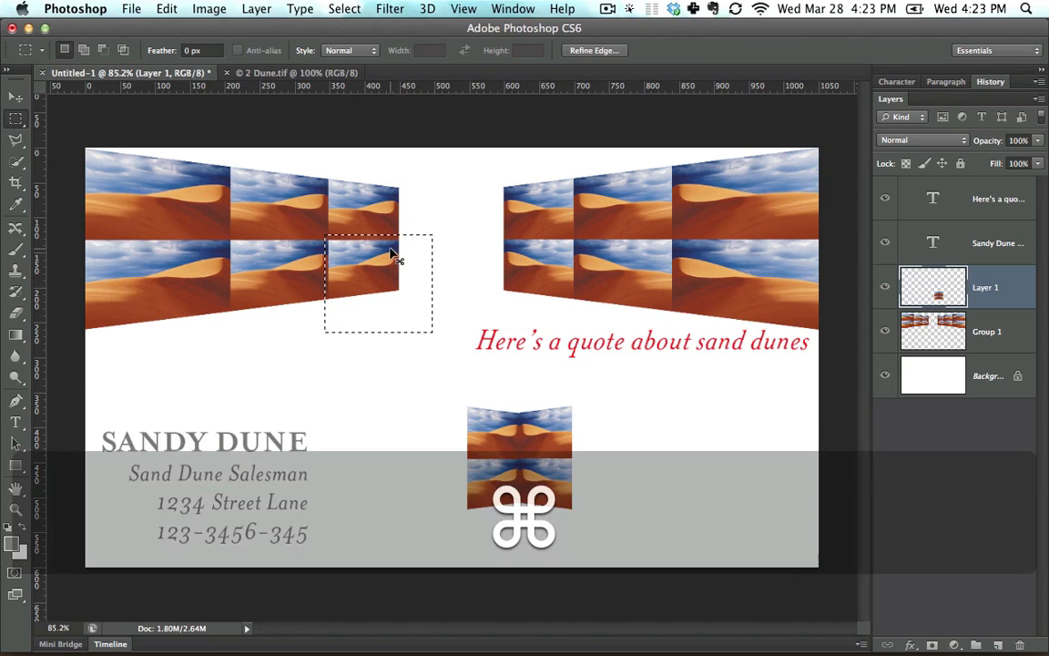
pyautogui.press('super+c')
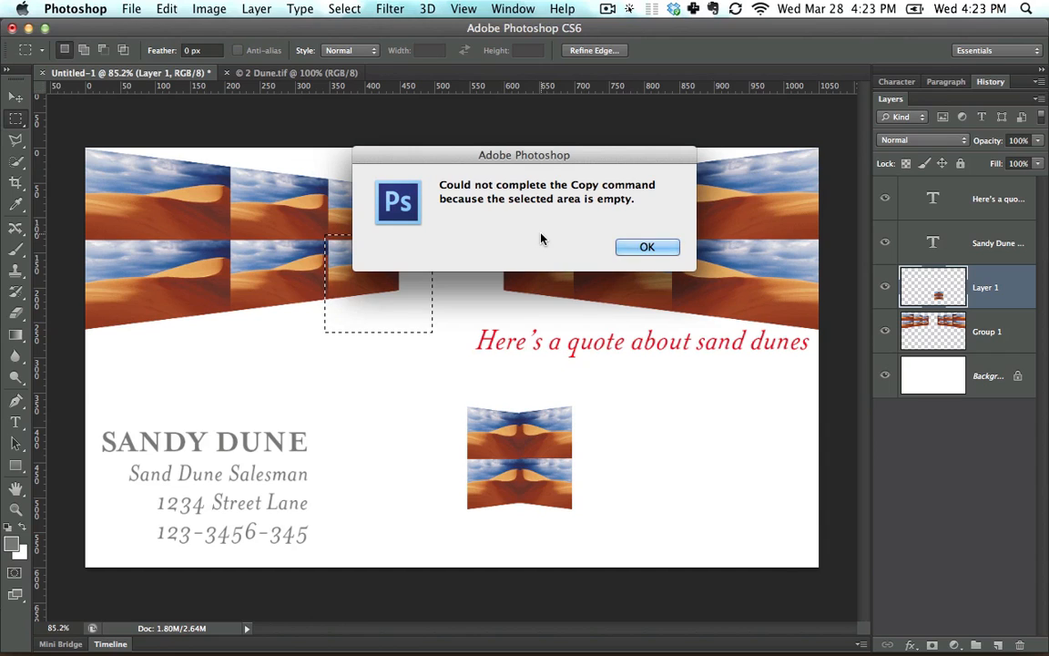
pyautogui.click(671, 250)
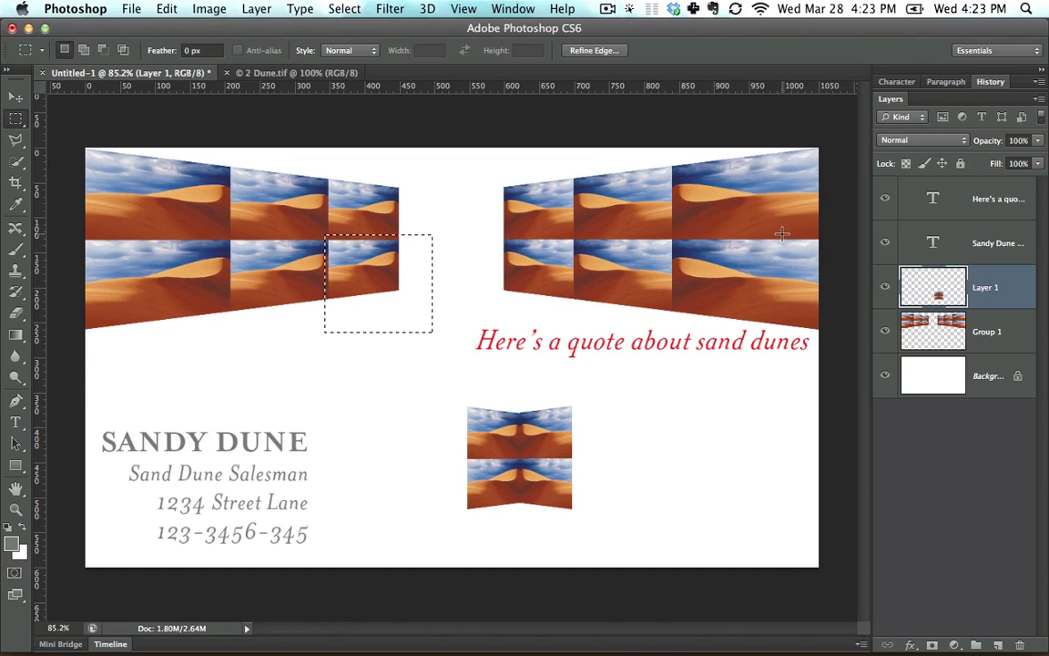
pyautogui.click(626, 196)
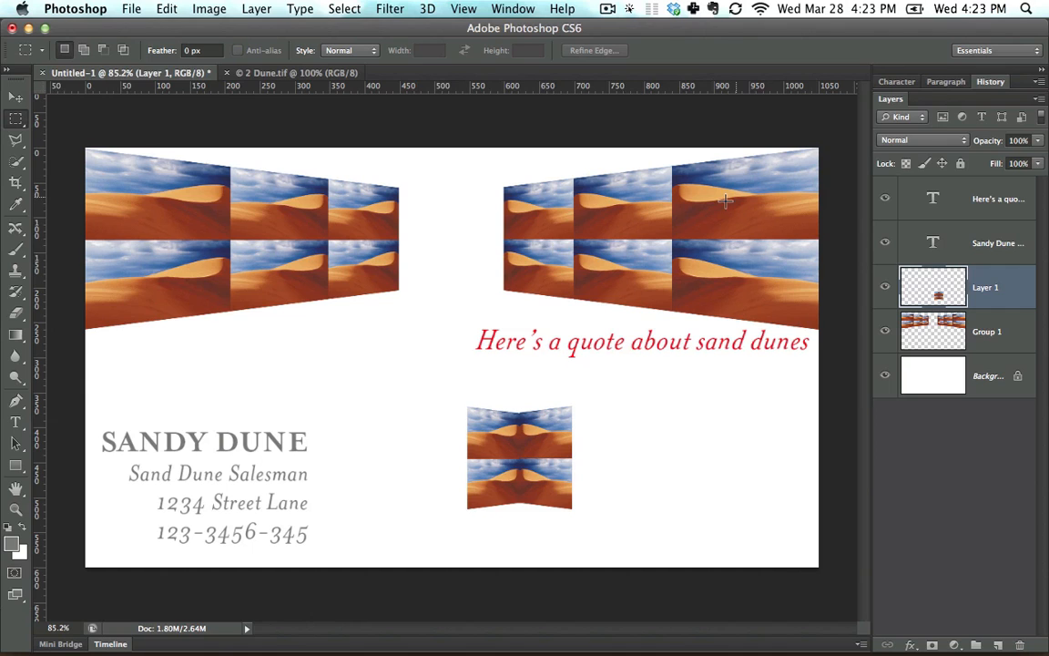
# Reselect the lower innermost tile of the left-hand block with a rectangular marquee and try copying it from Layer 1.
pyautogui.moveTo(325, 235); pyautogui.dragTo(418, 306)
pyautogui.press('super+c')
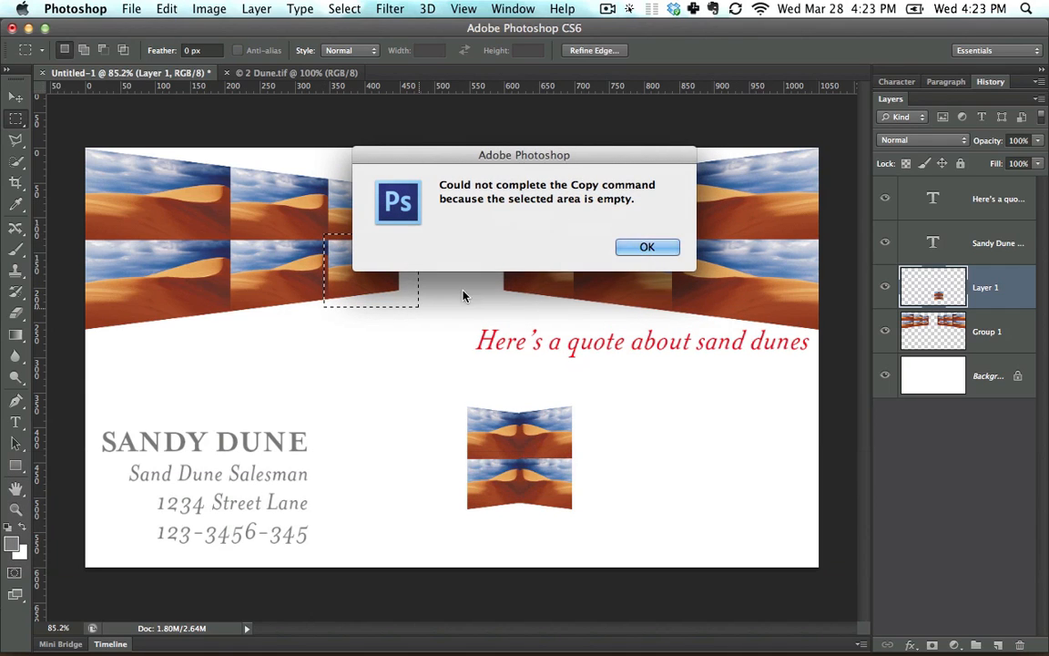
pyautogui.click(650, 247)
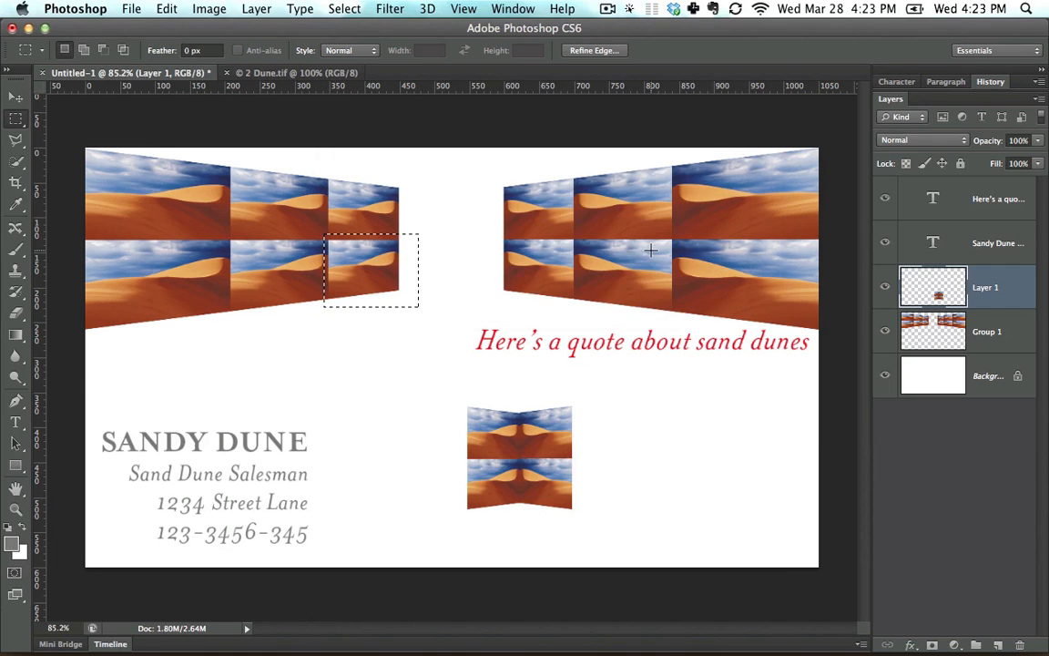
# Make Group 1 the active layer, then cut the selected tile and paste it onto a new layer.
pyautogui.click(14, 98)
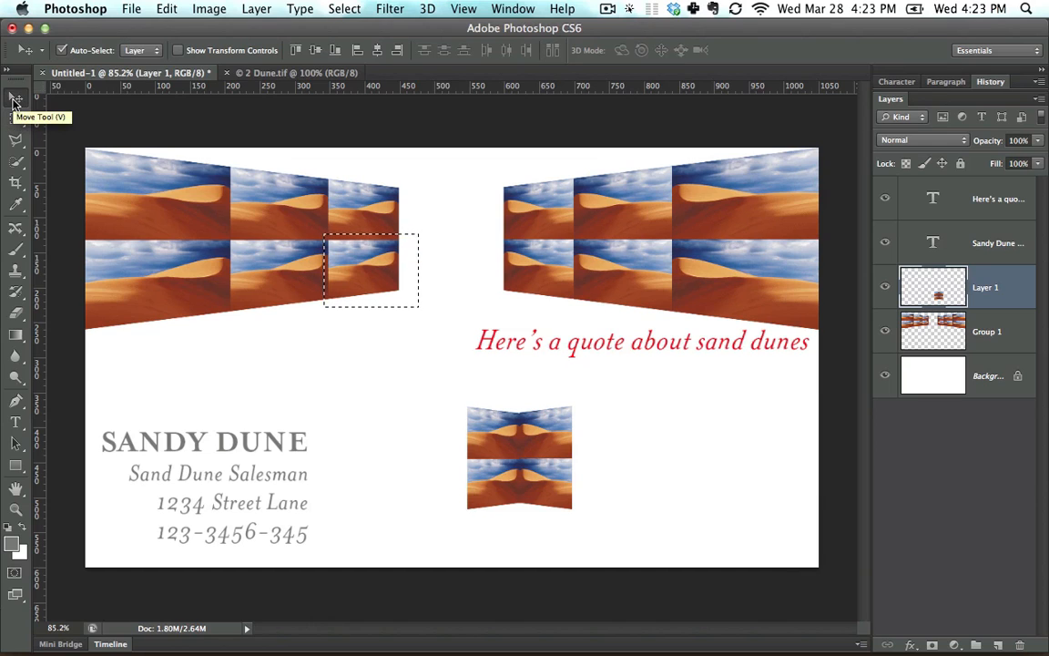
pyautogui.click(590, 219)
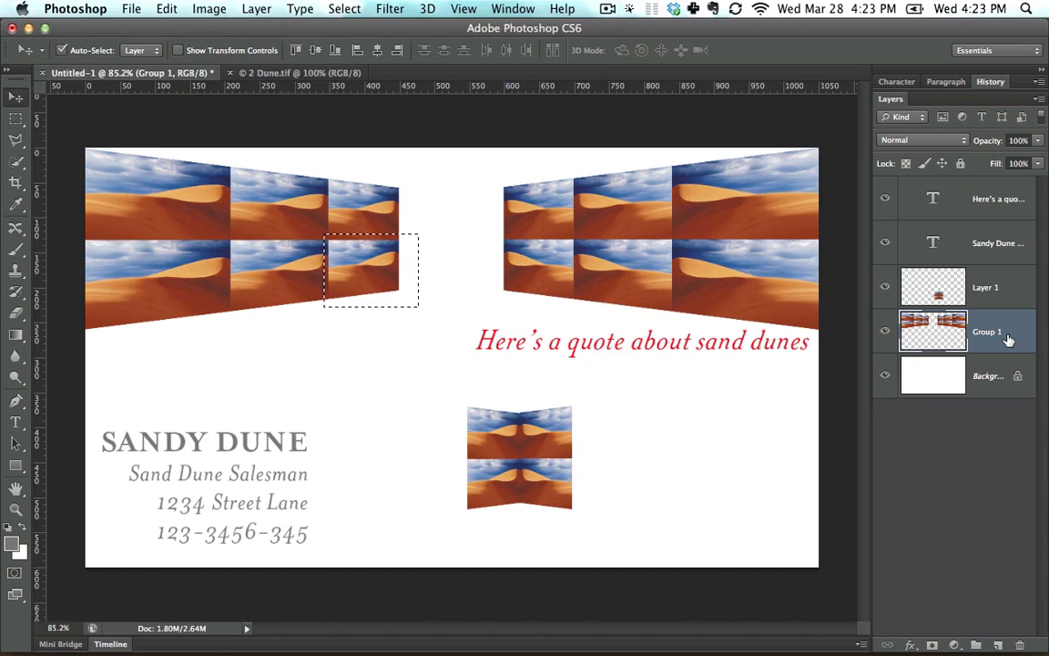
pyautogui.press('super')
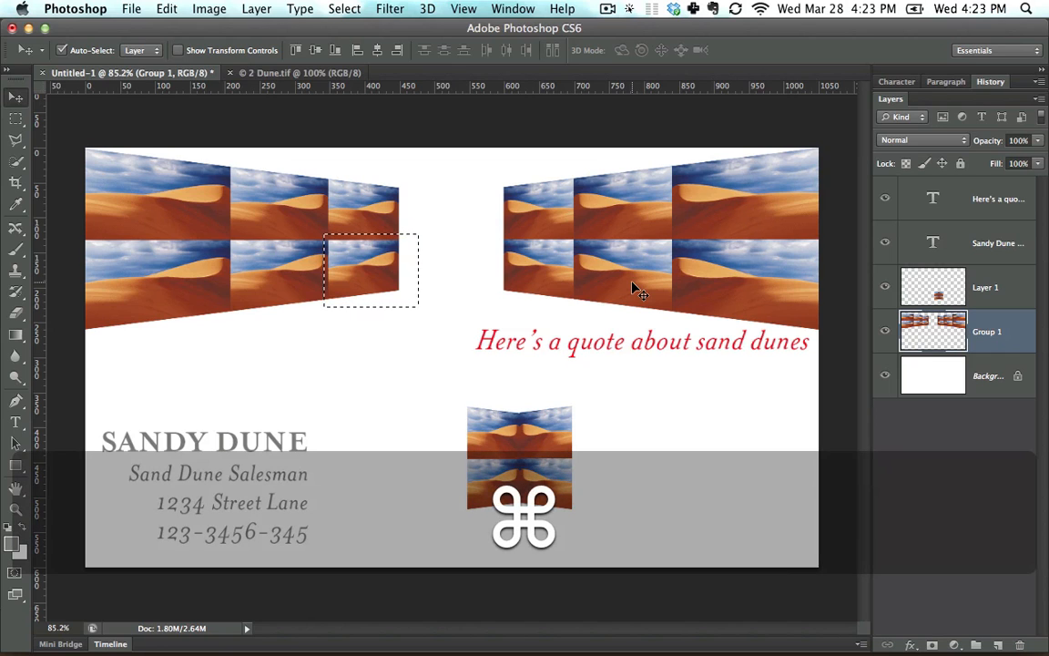
pyautogui.press('super+x')
pyautogui.press('super+v')
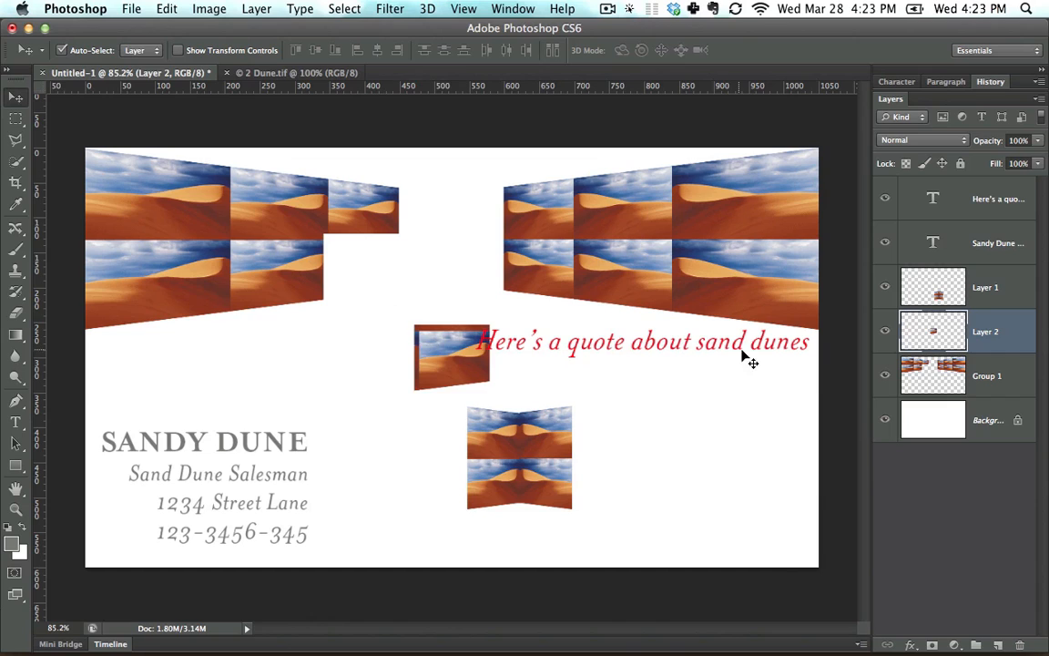
# Move the pasted single tile and the four-tile block back into their gaps in the dune pattern.
pyautogui.moveTo(423, 350); pyautogui.dragTo(338, 336)
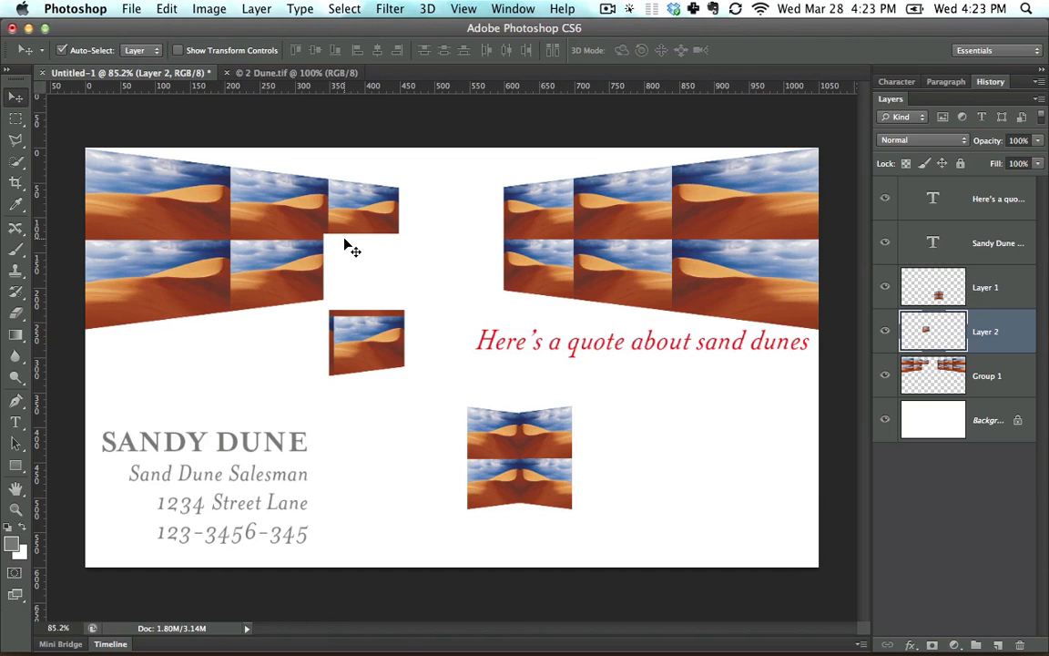
pyautogui.moveTo(383, 307); pyautogui.dragTo(364, 264)
pyautogui.press('Up')
pyautogui.press('Up')
pyautogui.press('Up')
pyautogui.press('Up')
pyautogui.press('Up')
pyautogui.press('Up')
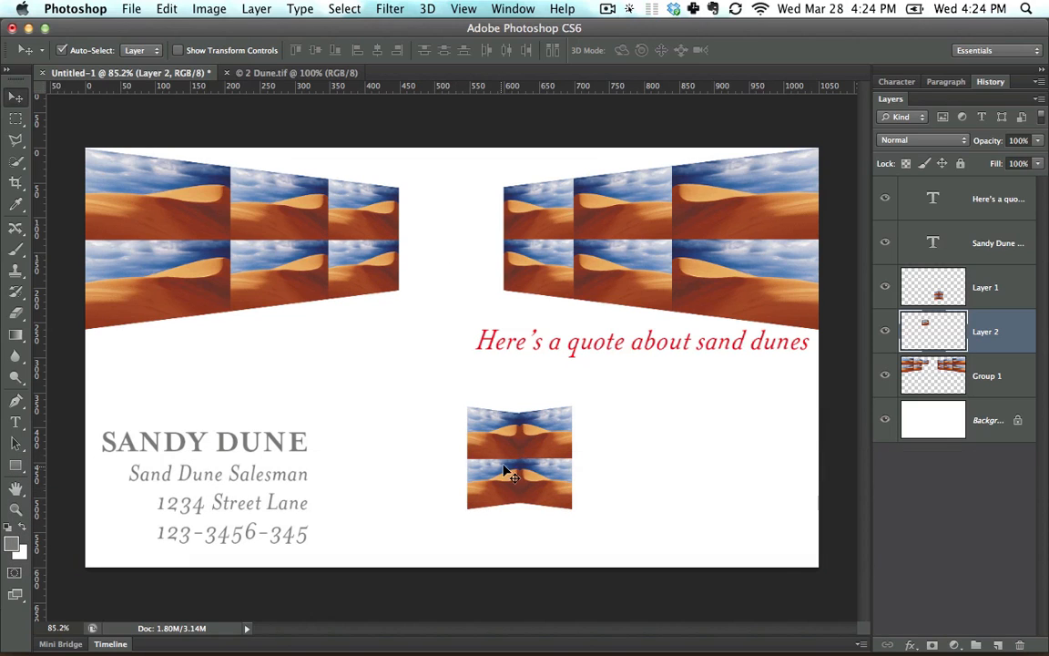
pyautogui.moveTo(508, 468); pyautogui.dragTo(437, 251)
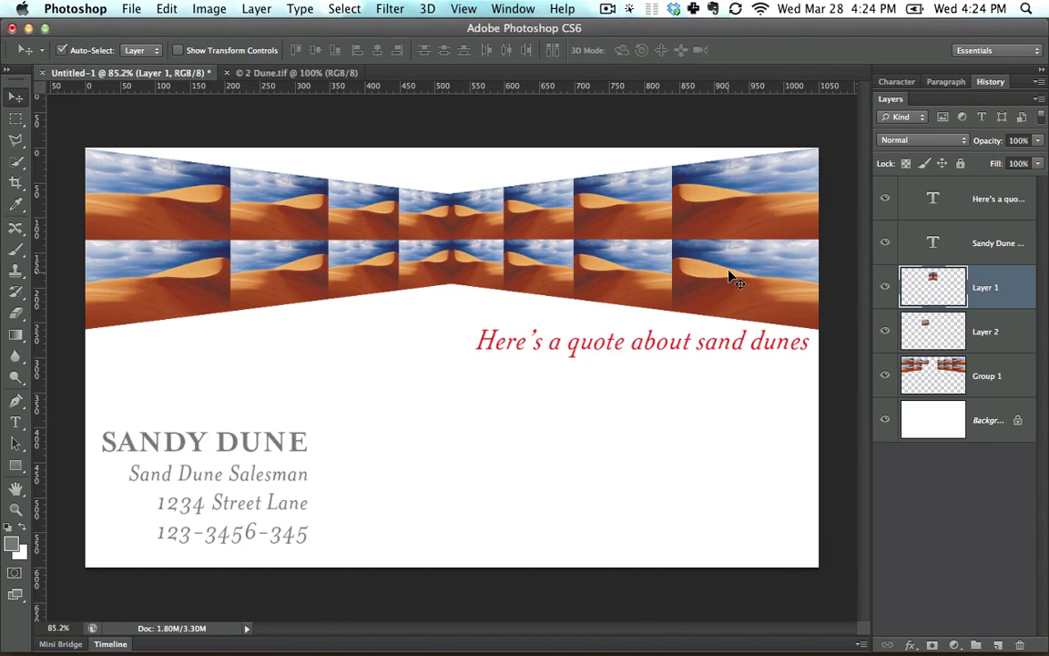
# Try moving the remaining Group 1 tiles down and to the left, and undo the move.
pyautogui.moveTo(747, 270); pyautogui.dragTo(610, 407)
pyautogui.press('super+z')
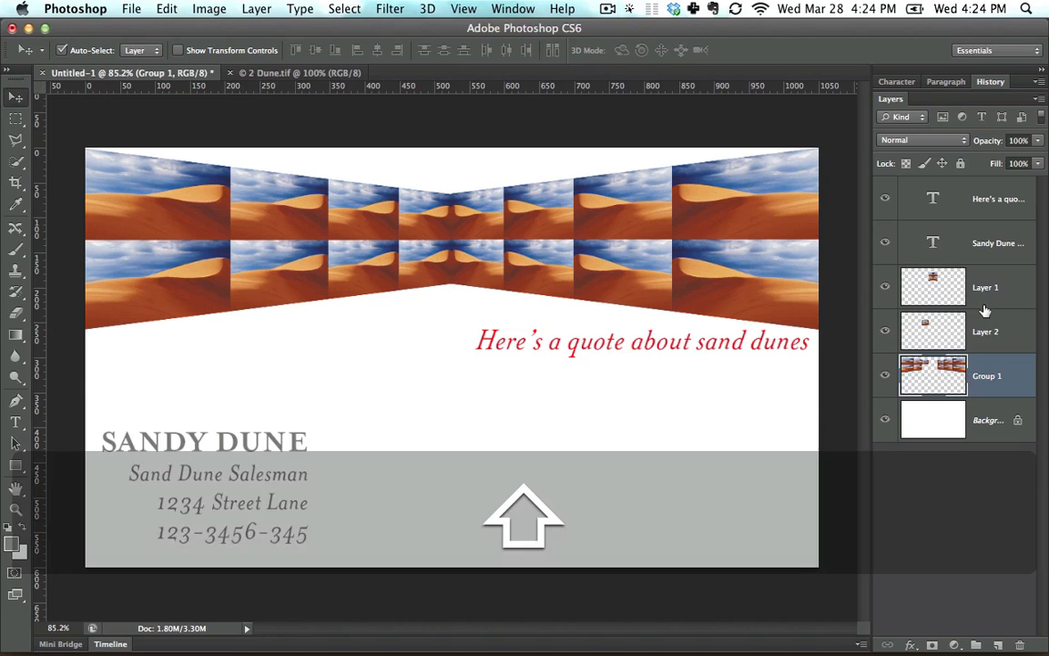
# Merge Layer 1, Layer 2 and Group 1 into one layer, then try moving the merged dune pattern down and undo the move.
pyautogui.keyDown('shift'); pyautogui.click(966, 290); pyautogui.keyUp('shift')
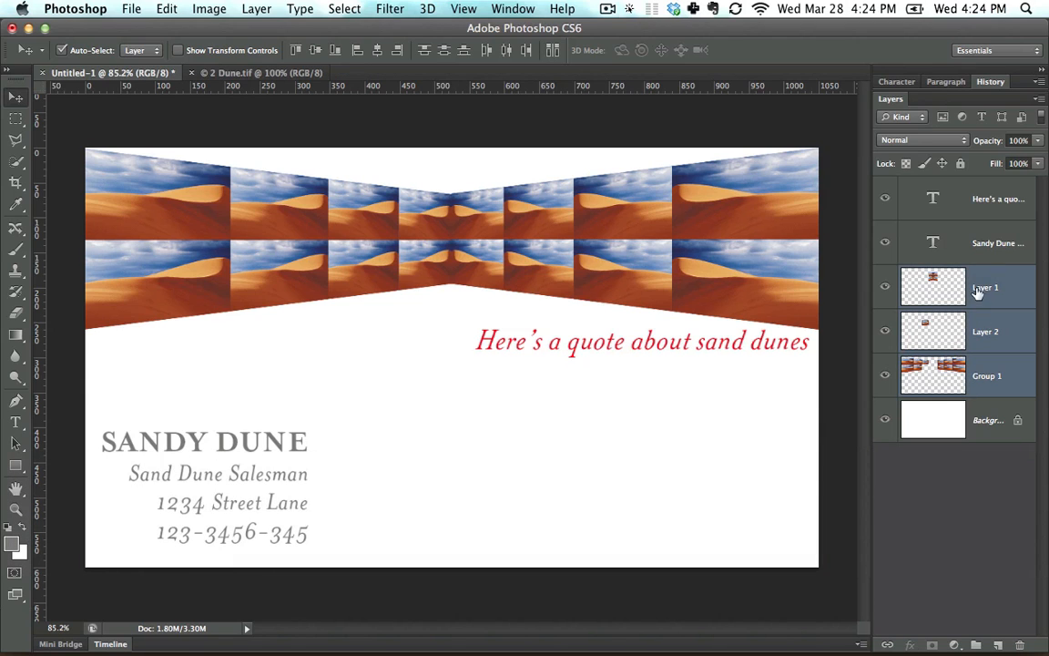
pyautogui.rightClick(988, 293)
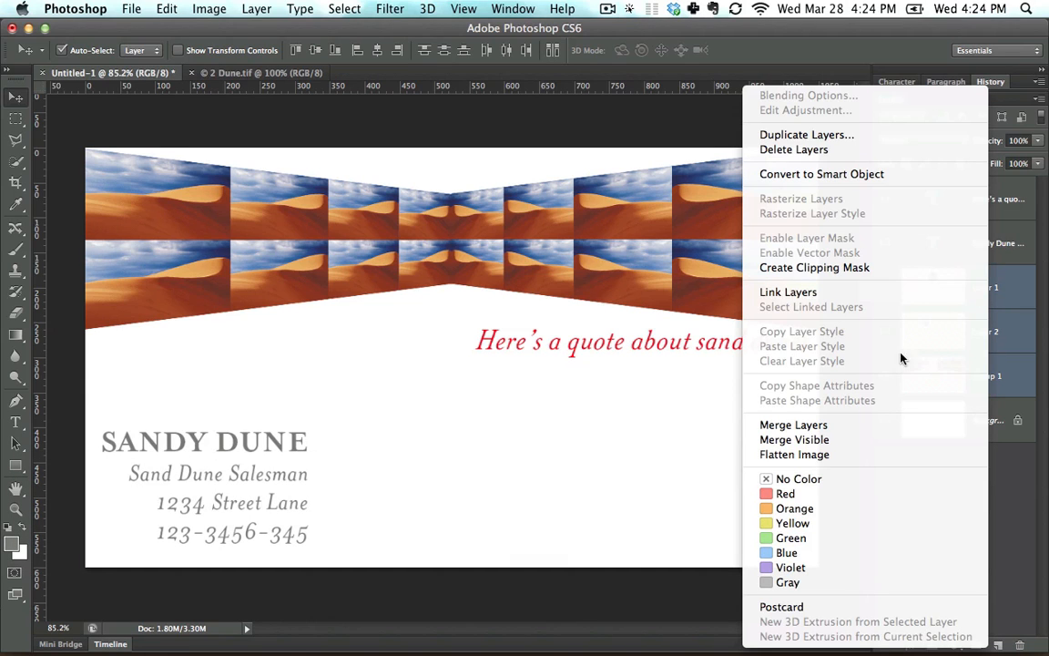
pyautogui.click(894, 429)
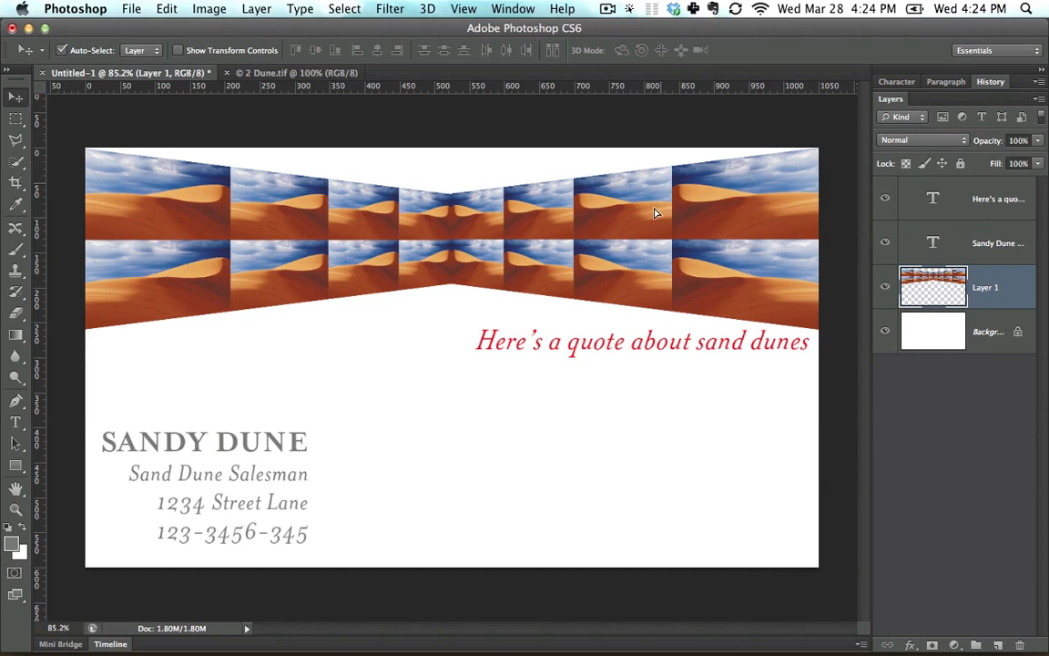
pyautogui.moveTo(654, 212); pyautogui.dragTo(656, 294)
pyautogui.press('super+z')
# Step back through the edits to the last Link Layers state before the tiles were merged, and review the recorded history.
pyautogui.press('alt+super')
pyautogui.press('alt+super+z')
pyautogui.press('alt+super+z')
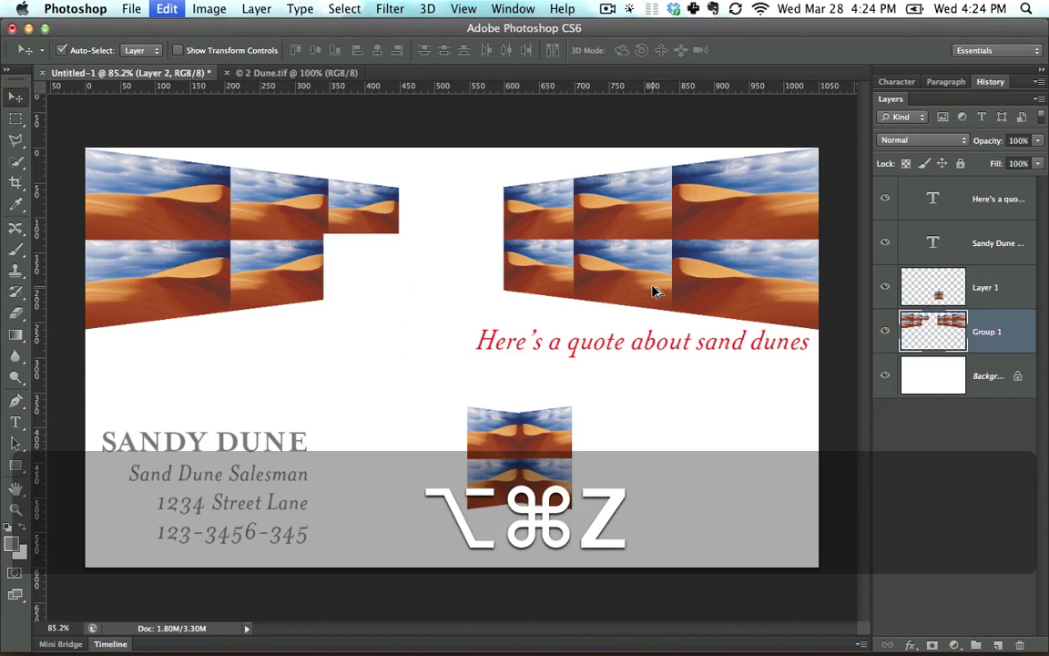
pyautogui.press('alt+super+z')
pyautogui.press('alt+super+z')
pyautogui.press('alt+super+z')
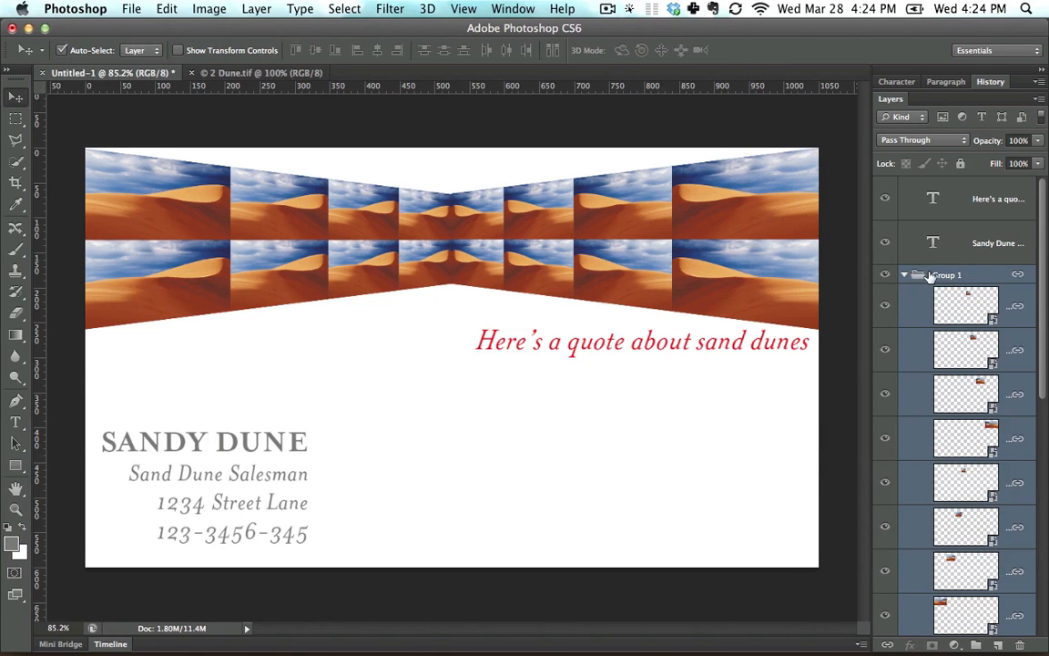
pyautogui.moveTo(1045, 232); pyautogui.dragTo(1045, 428)
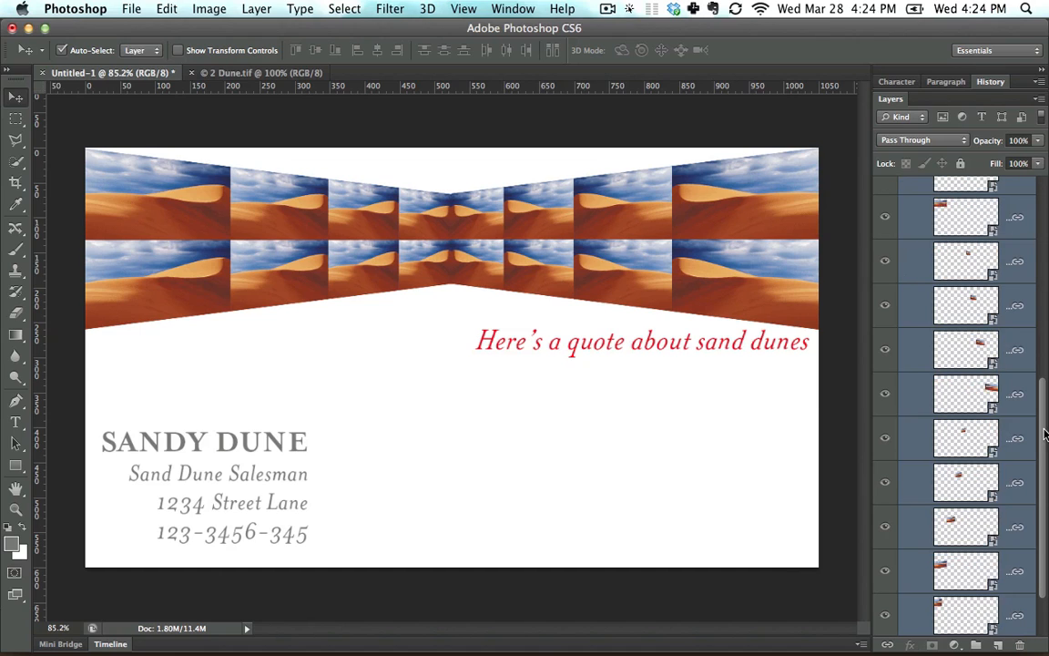
pyautogui.click(982, 83)
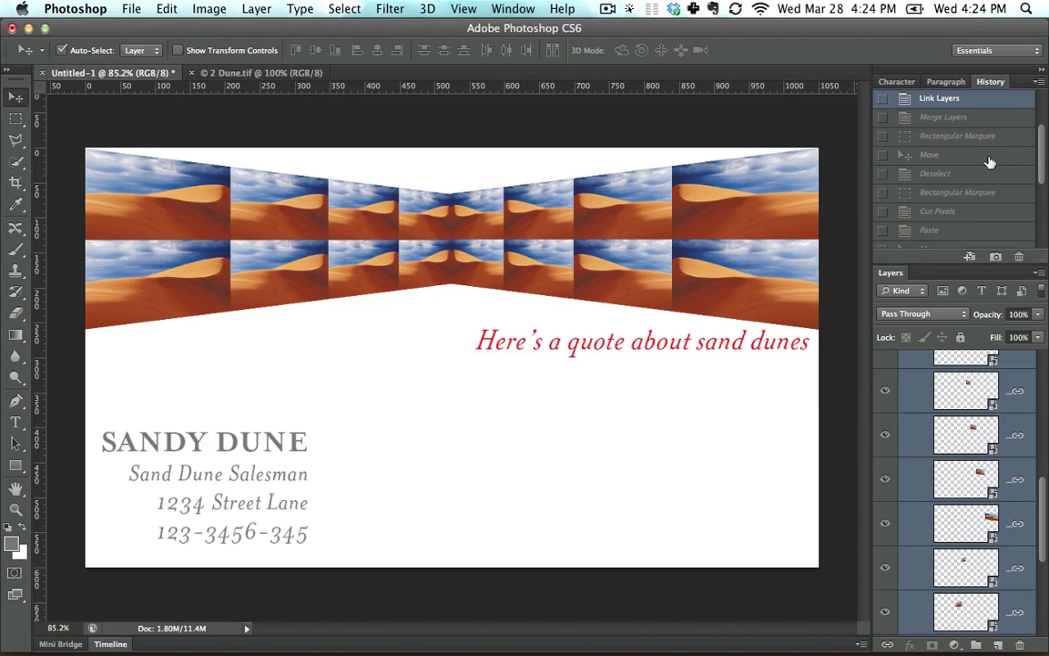
pyautogui.moveTo(1043, 159); pyautogui.dragTo(1038, 128)
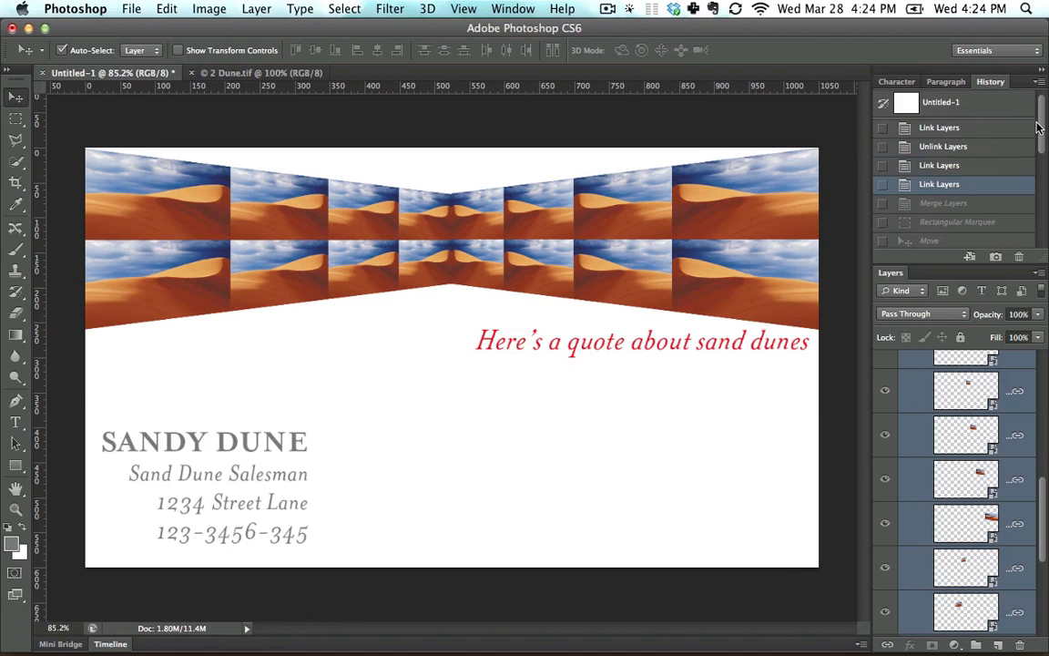
pyautogui.click(989, 83)
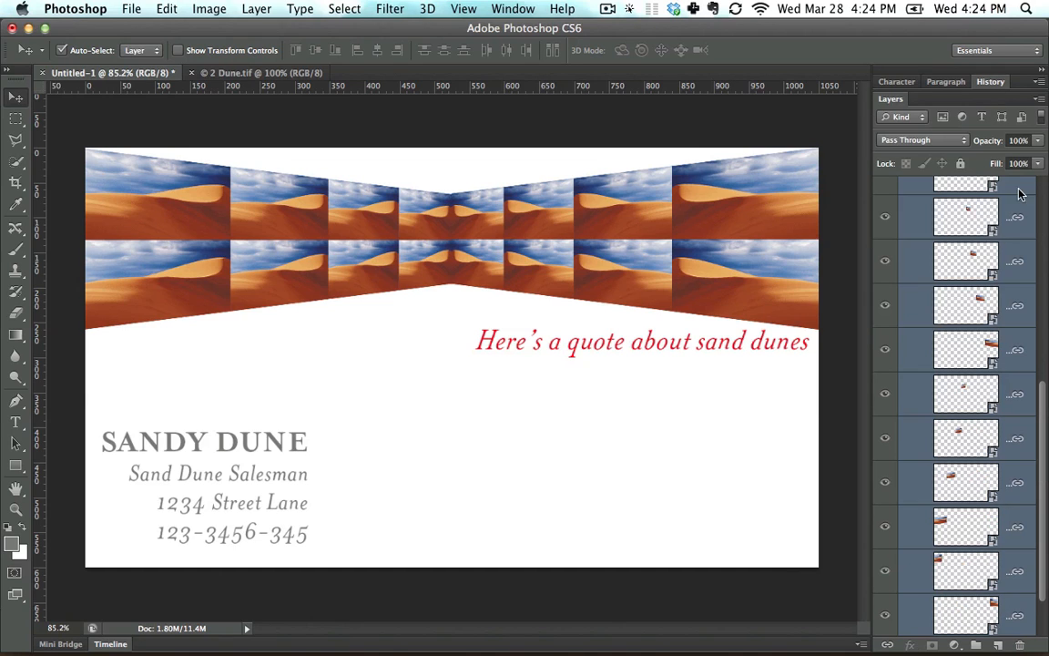
# Unlink all the dune tile layers in Group 1, then test moving a single lower-row tile down and undo that move.
pyautogui.click(1007, 303)
pyautogui.scroll(10, 1007, 304)
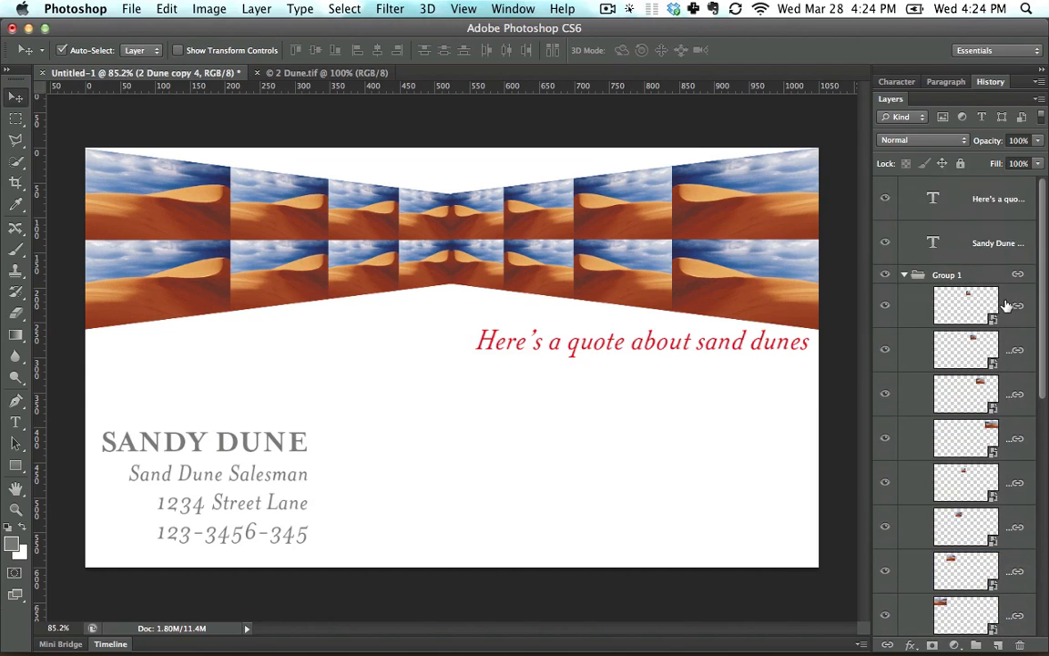
pyautogui.click(996, 319)
pyautogui.scroll(-10, 1045, 285)
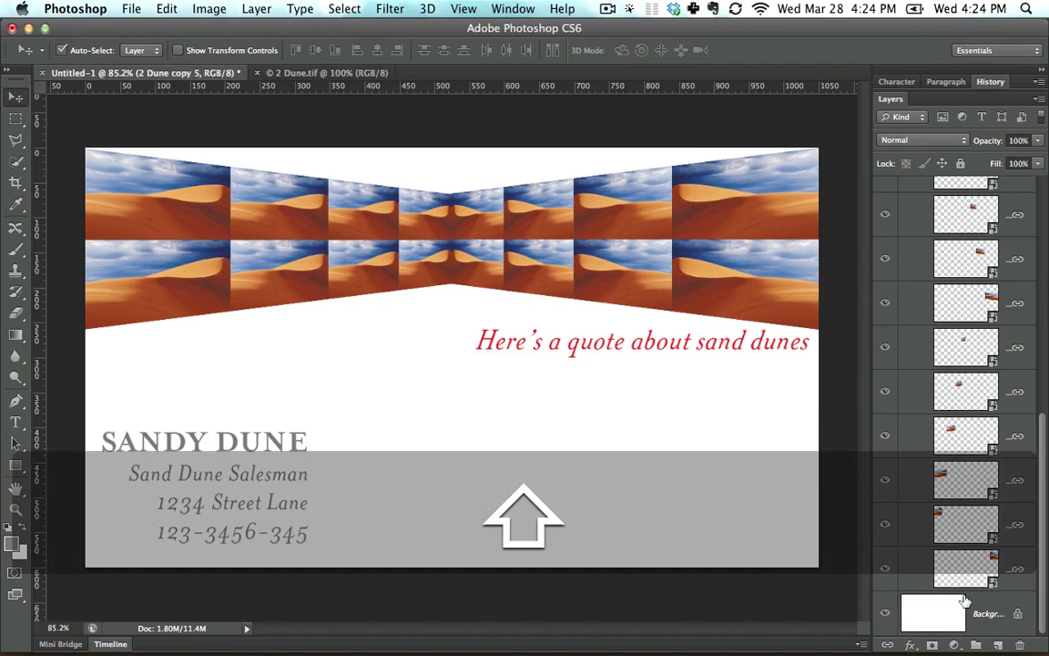
pyautogui.keyDown('shift'); pyautogui.click(961, 568); pyautogui.keyUp('shift')
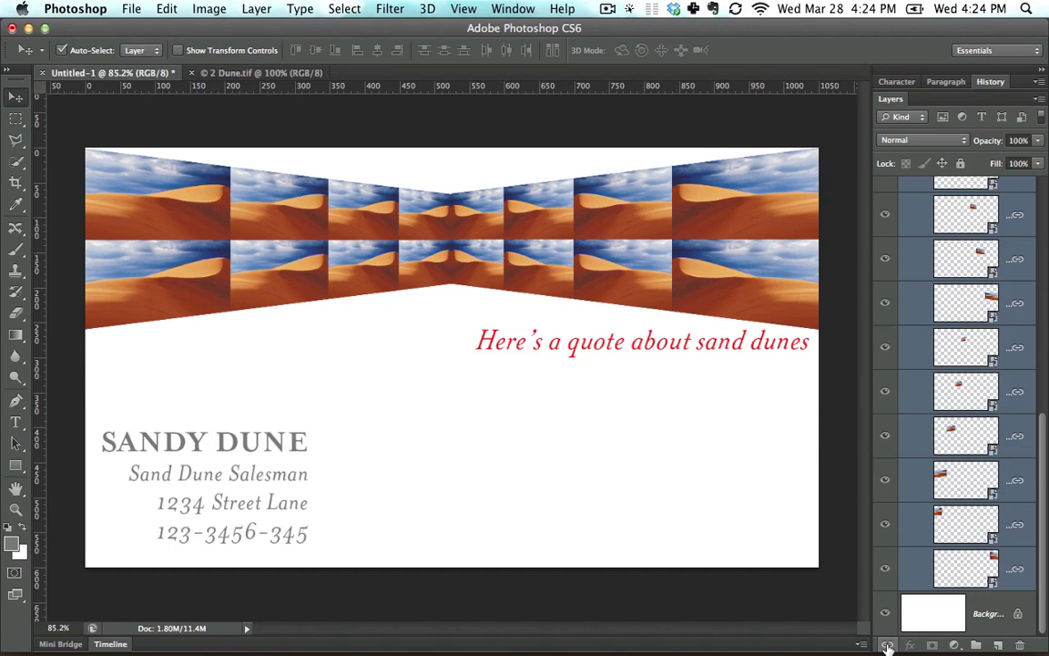
pyautogui.moveTo(619, 302); pyautogui.dragTo(634, 470)
pyautogui.press('super+z')
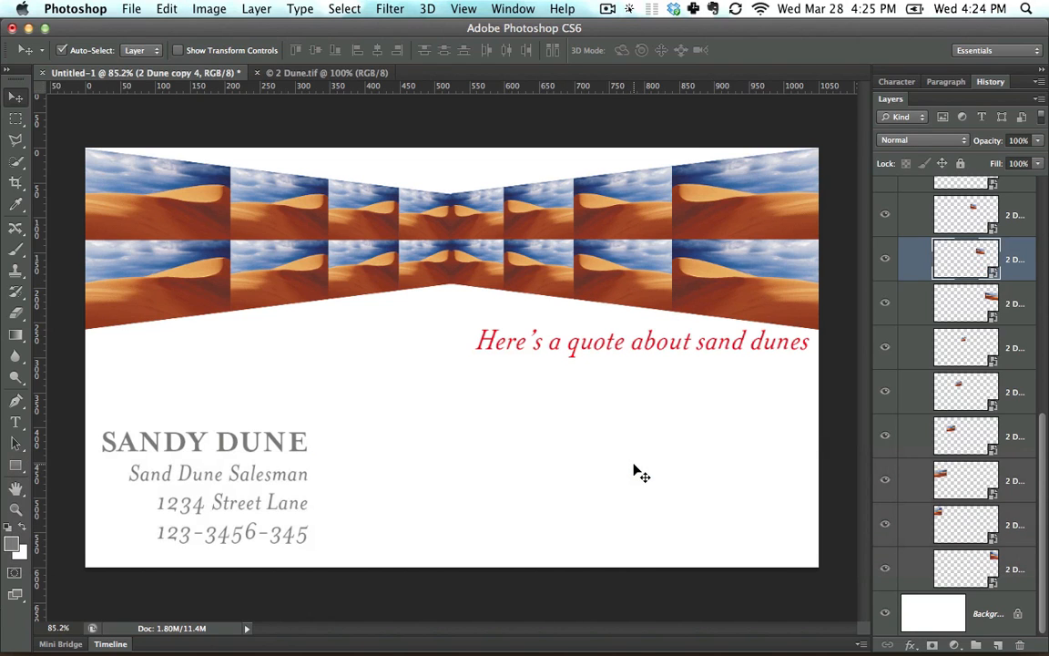
# Select all the dune tile layers inside Group 1 and merge them into a single layer.
pyautogui.click(1019, 560)
pyautogui.scroll(10, 1041, 521)
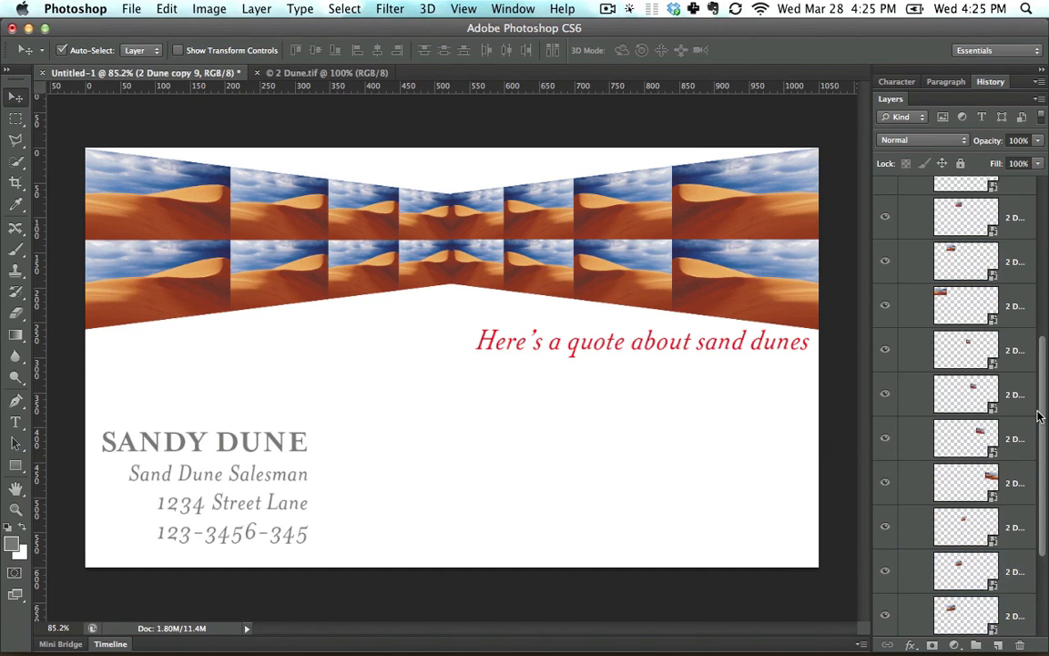
pyautogui.keyDown('shift'); pyautogui.click(1002, 301); pyautogui.keyUp('shift')
pyautogui.rightClick(1002, 300)
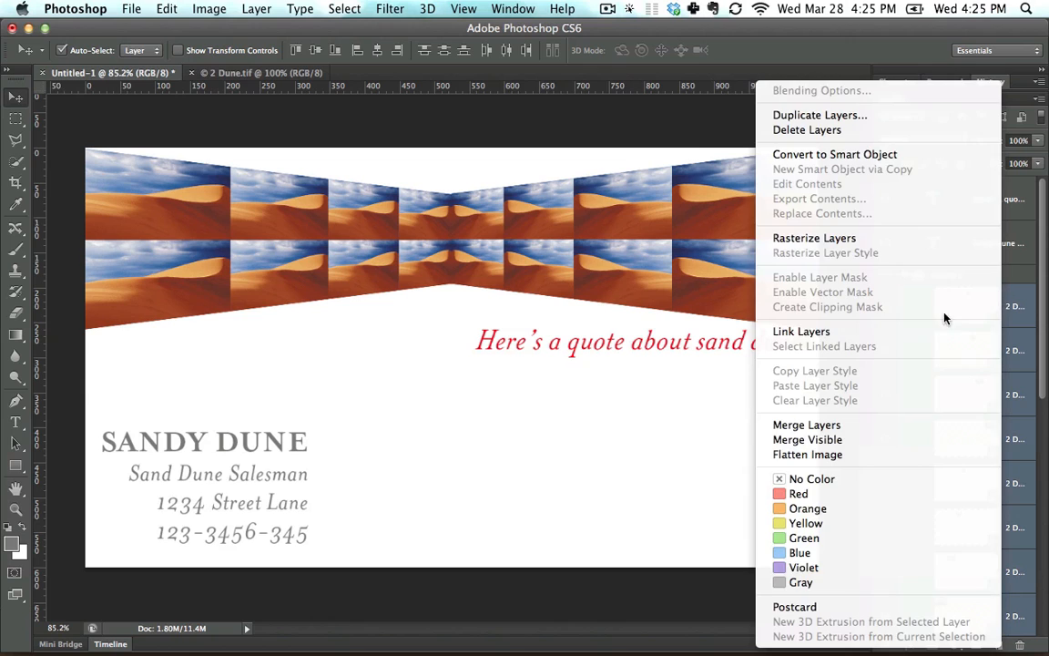
pyautogui.click(886, 426)
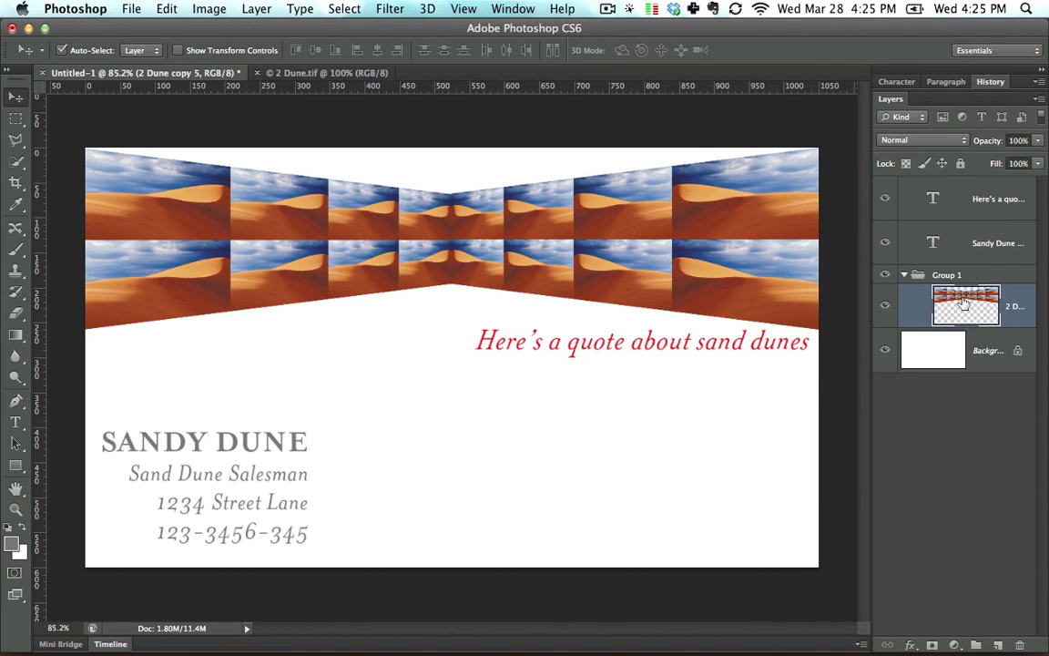